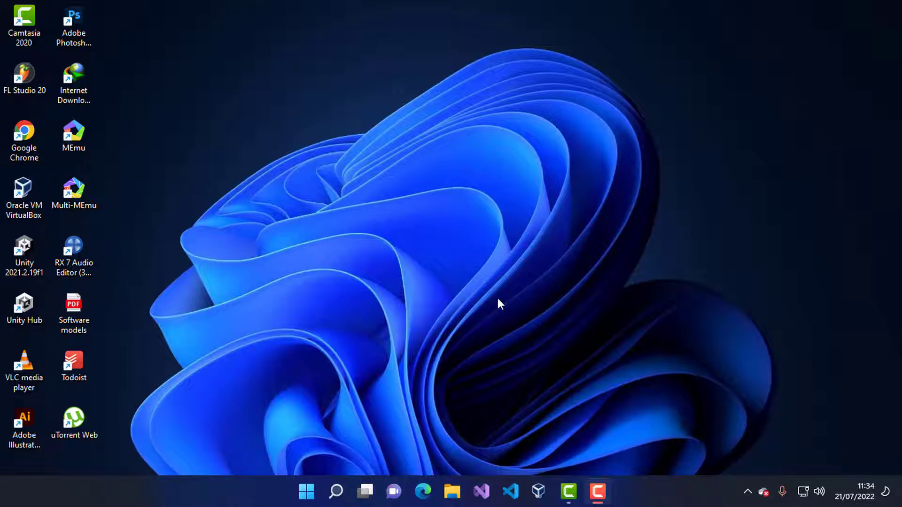
# - Open a Command Prompt and check the installed Java version with java --version
pyautogui.press('super+r')
pyautogui.write('cmd')
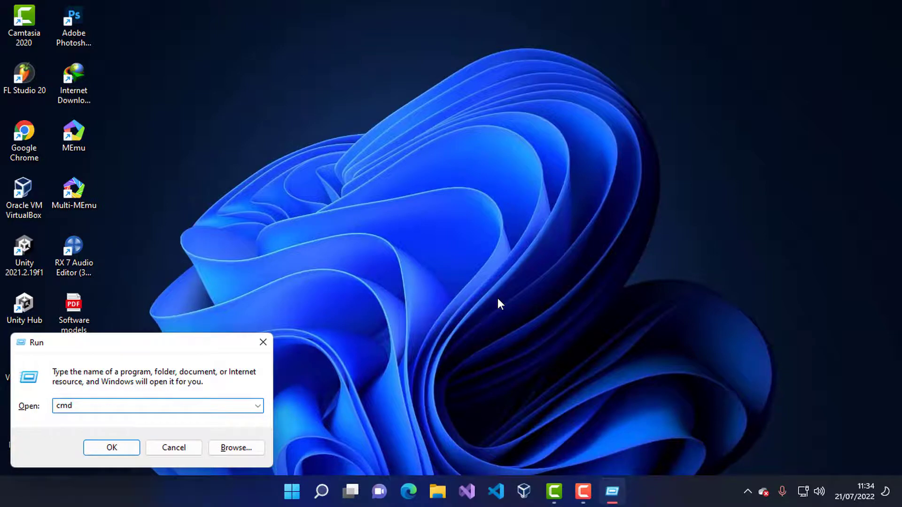
pyautogui.press('Return')
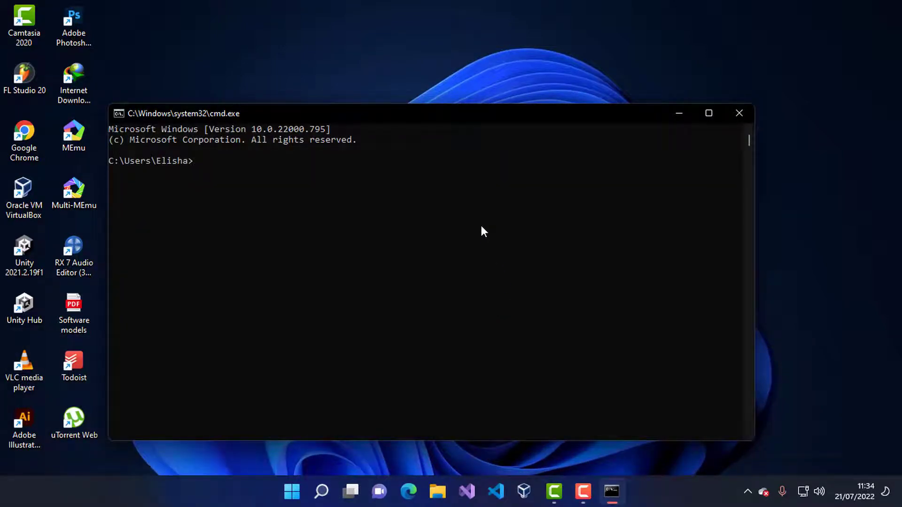
pyautogui.write('java --version')
pyautogui.press('Return')
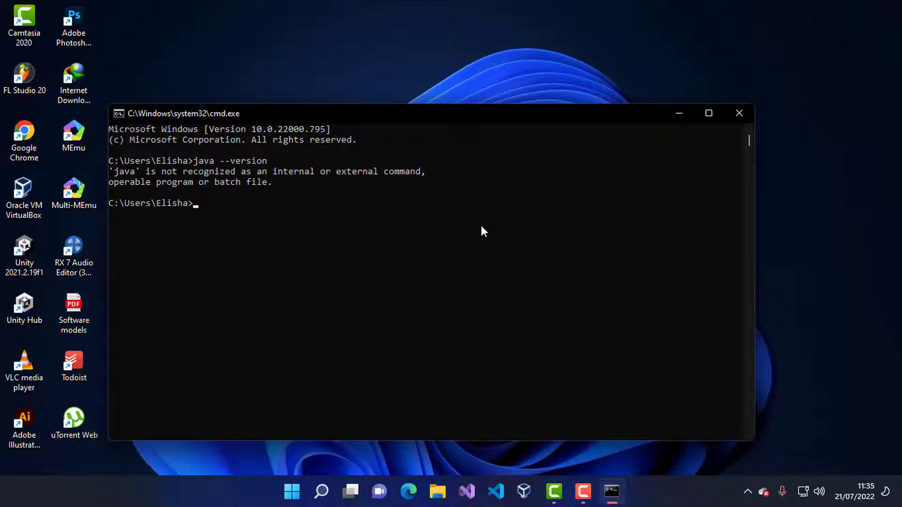
# - Check the Java compiler version with javac --version, and close the Command Prompt
pyautogui.write('javac --version')
pyautogui.press('Return')
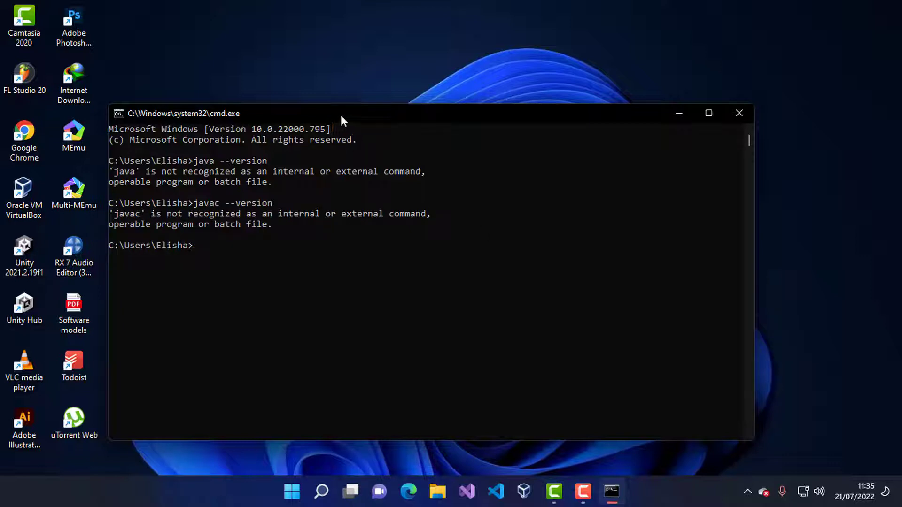
pyautogui.moveTo(340, 115); pyautogui.dragTo(382, 77)
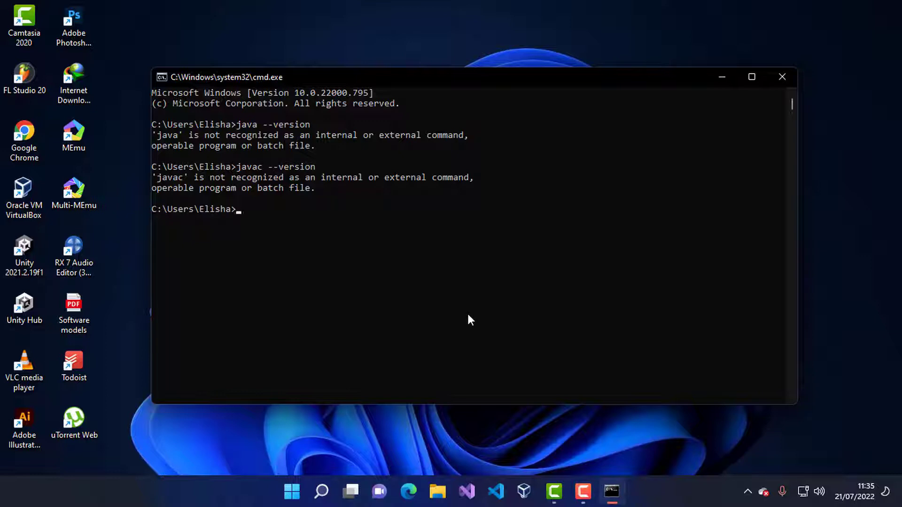
pyautogui.click(781, 79)
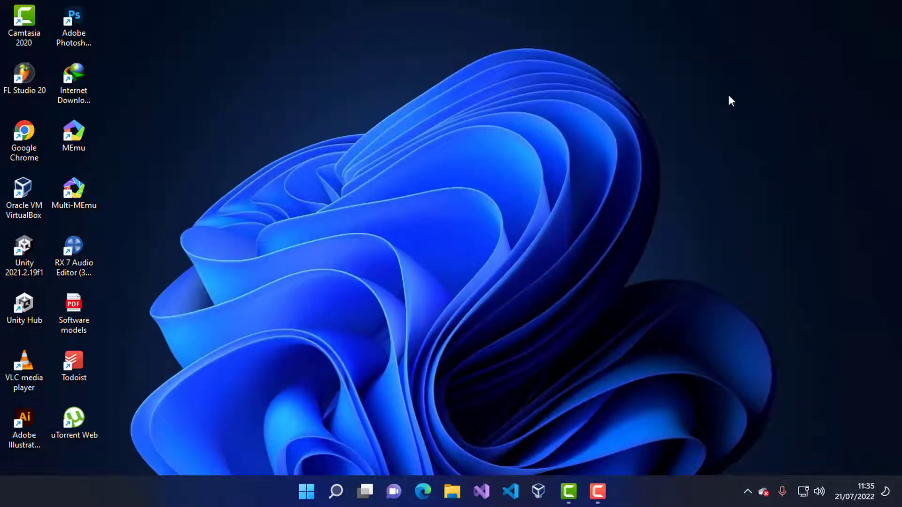
# - Search Google for "jdk" in Chrome and open Oracle's Java Downloads page in a maximized window
pyautogui.doubleClick(35, 143)
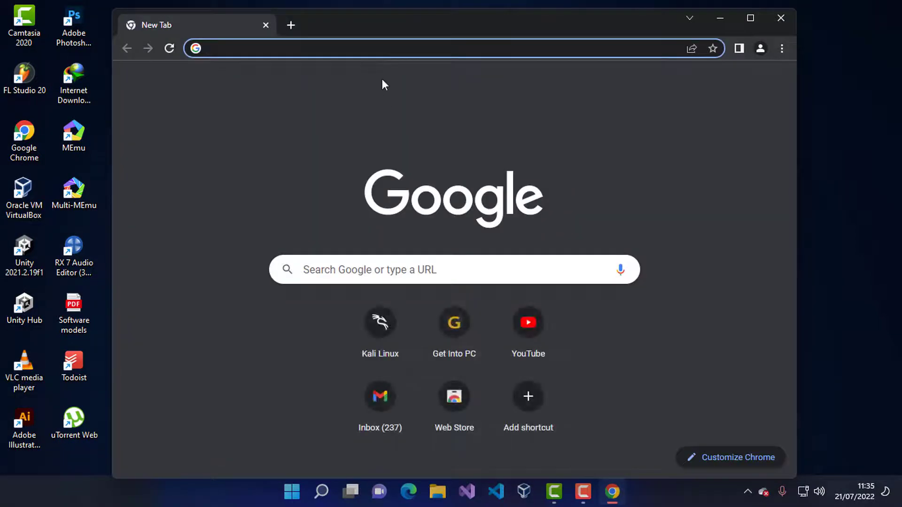
pyautogui.write('jdk')
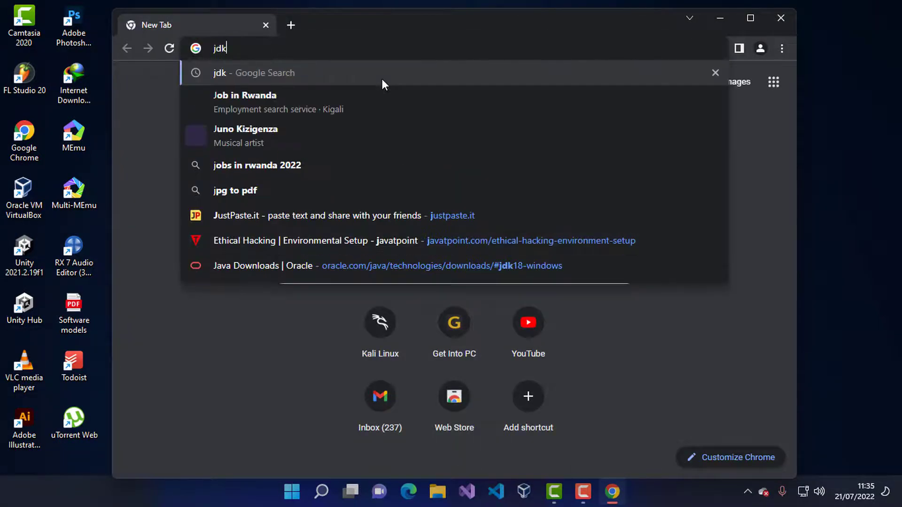
pyautogui.press('Return')
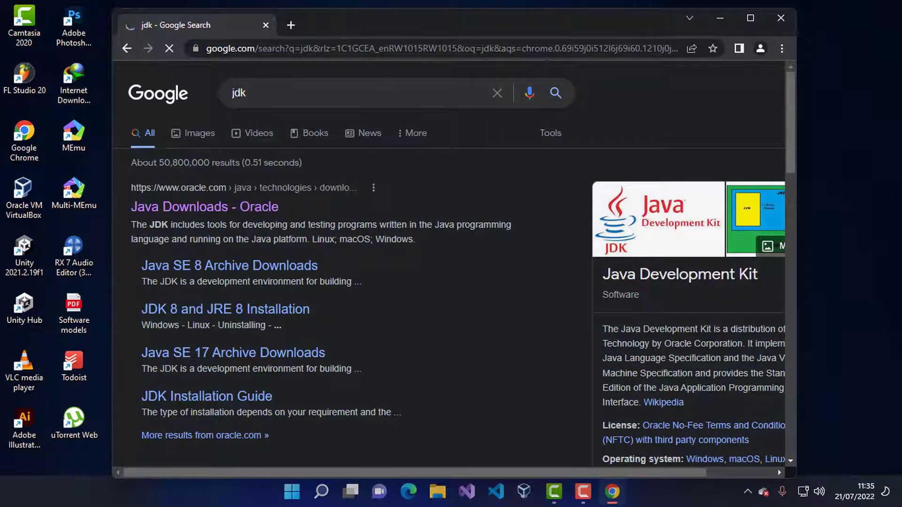
pyautogui.click(750, 18)
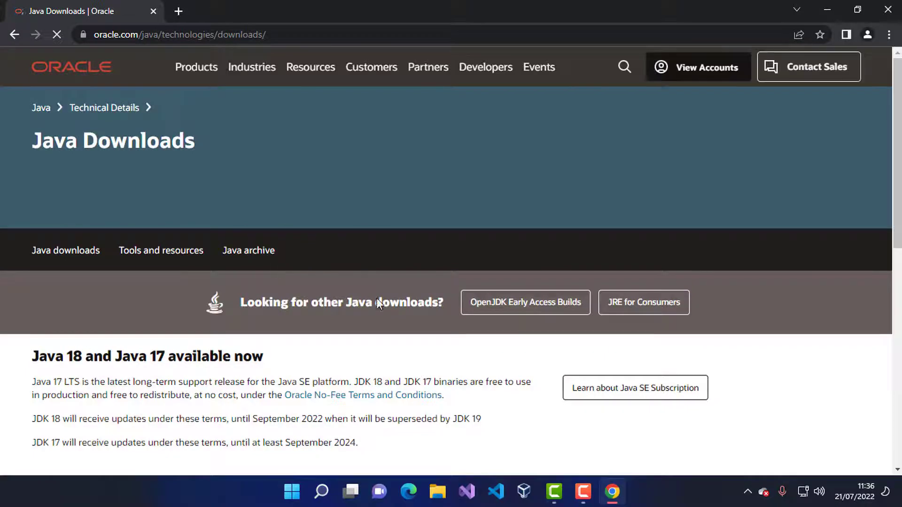
# - Show the Windows downloads for Java SE Development Kit 18.0.2 and highlight the x64 Installer entry
pyautogui.scroll(-1, 415, 336)
pyautogui.scroll(-1, 415, 336)
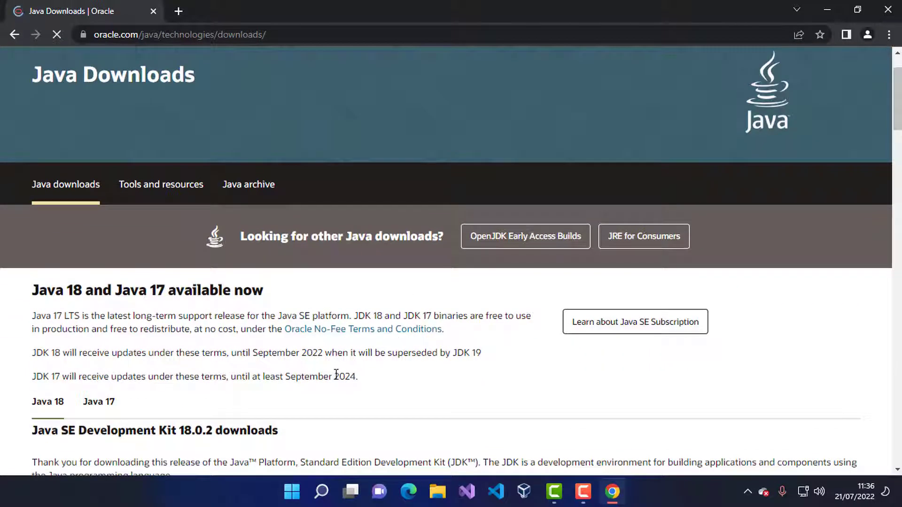
pyautogui.scroll(-3, 343, 372)
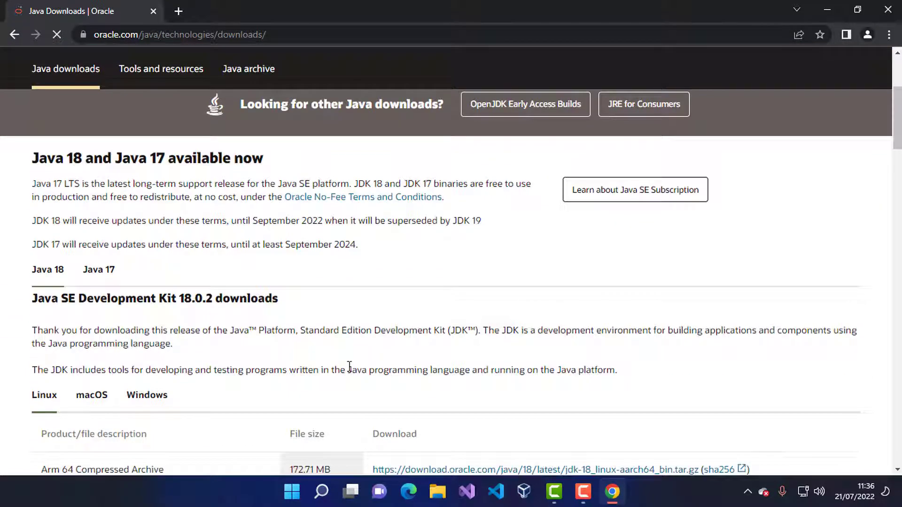
pyautogui.scroll(-1, 347, 367)
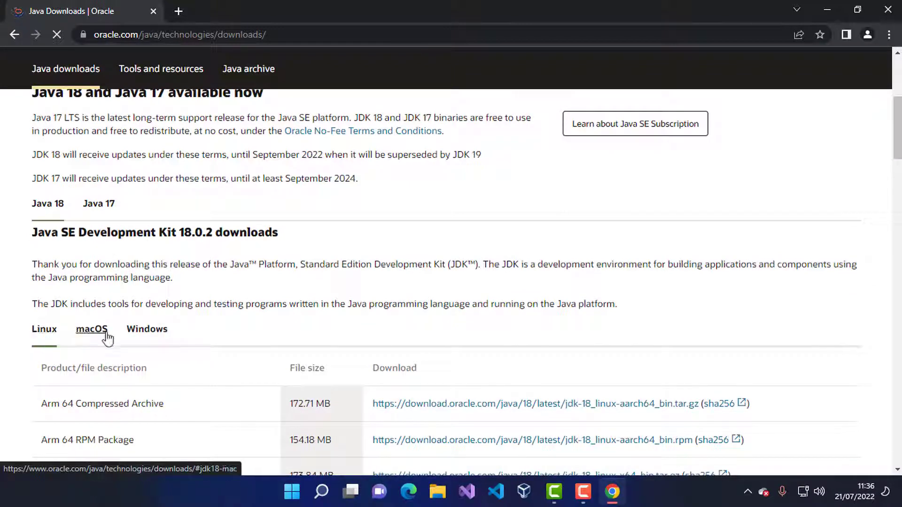
pyautogui.click(159, 334)
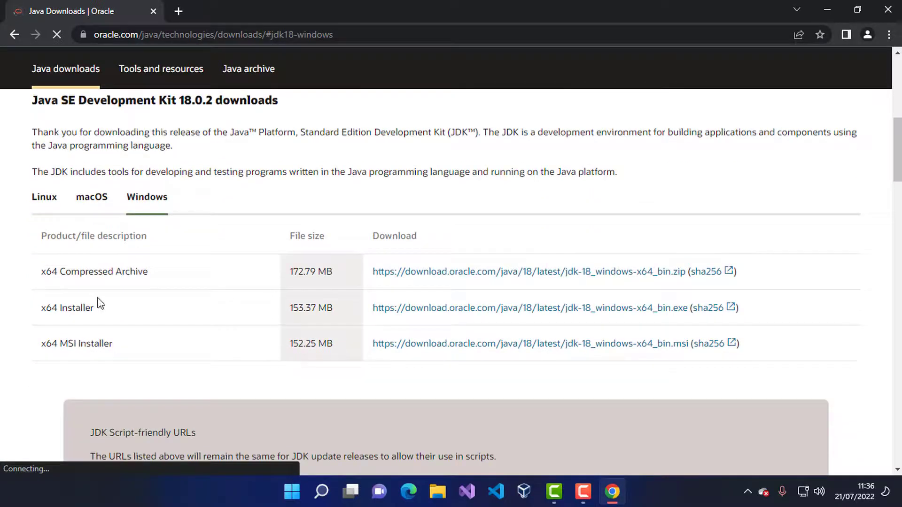
pyautogui.moveTo(41, 314); pyautogui.dragTo(98, 318)
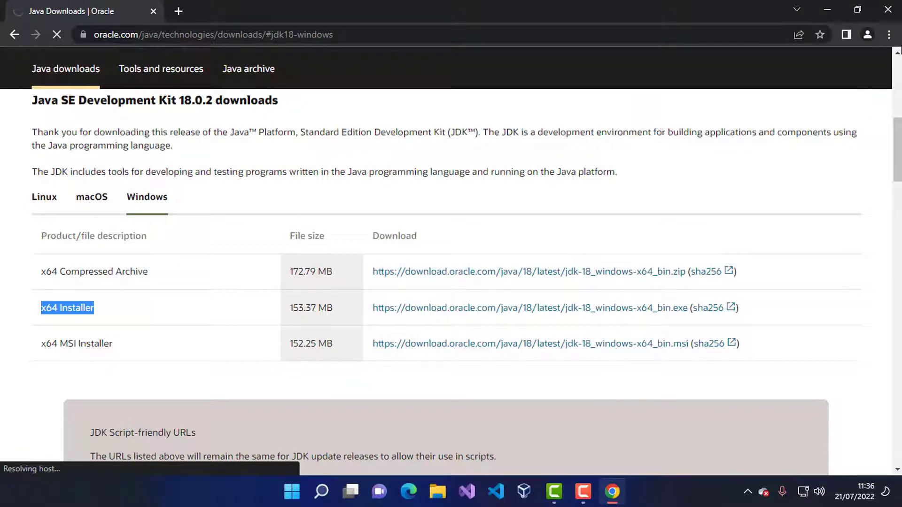
# - Find jdk-18_windows-x64_bin.exe in Chrome's download list, minimize the browser and launch the JDK installer
pyautogui.click(889, 35)
pyautogui.click(798, 124)
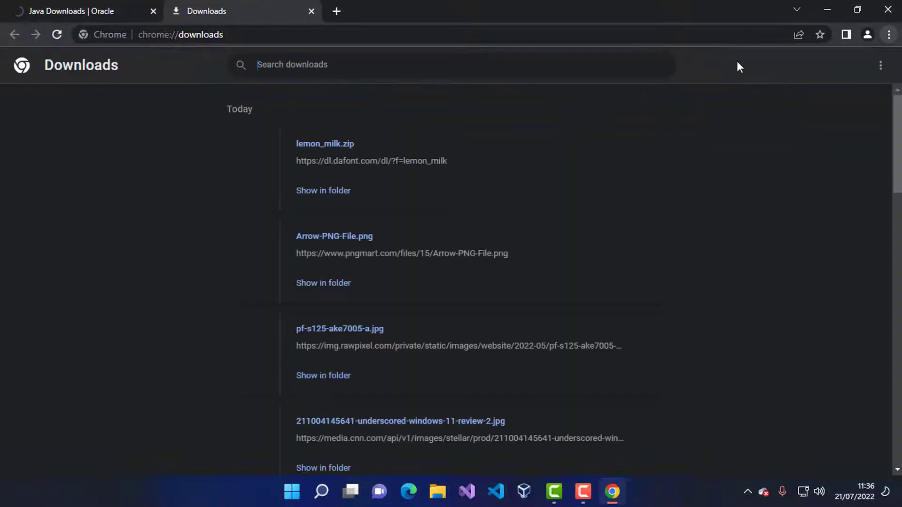
pyautogui.scroll(-5, 469, 322)
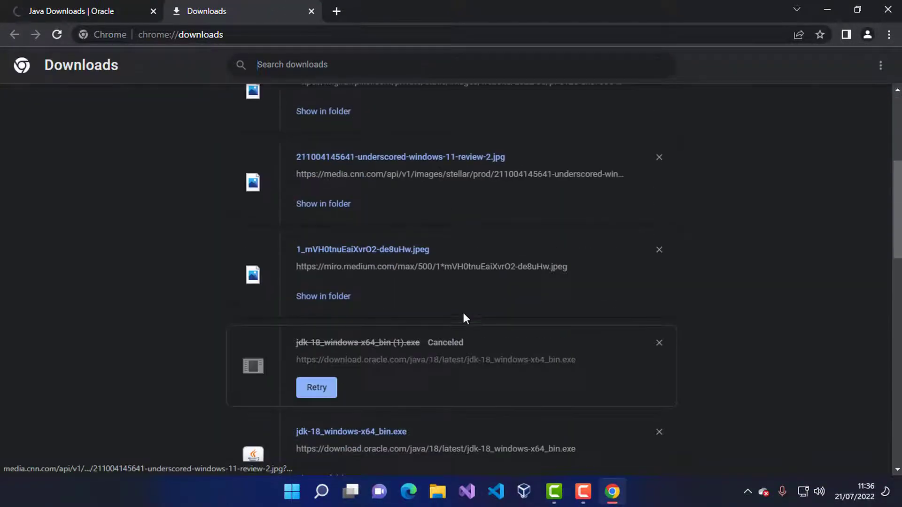
pyautogui.scroll(-1, 451, 338)
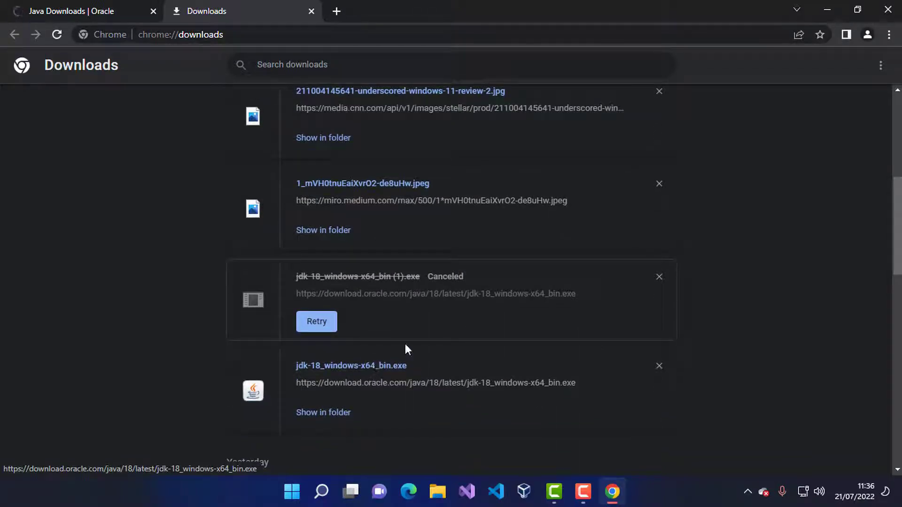
pyautogui.click(829, 6)
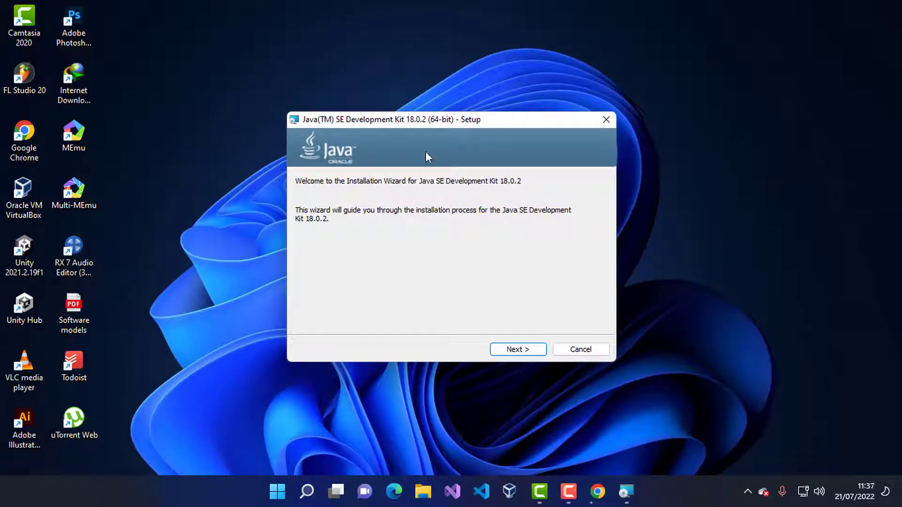
# - Install Java SE Development Kit 18.0.2 in the default folder C:\Program Files\Java\jdk-18.0.2\ and close the finished wizard
pyautogui.click(513, 352)
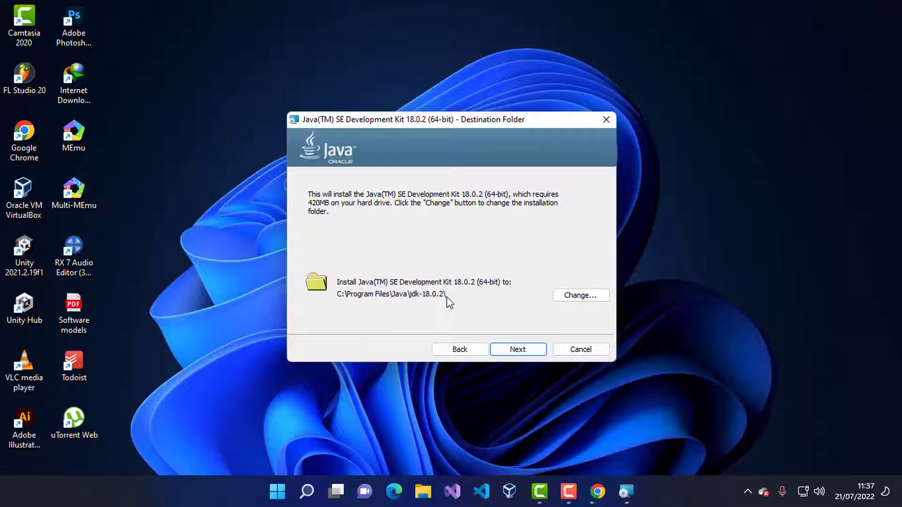
pyautogui.click(530, 349)
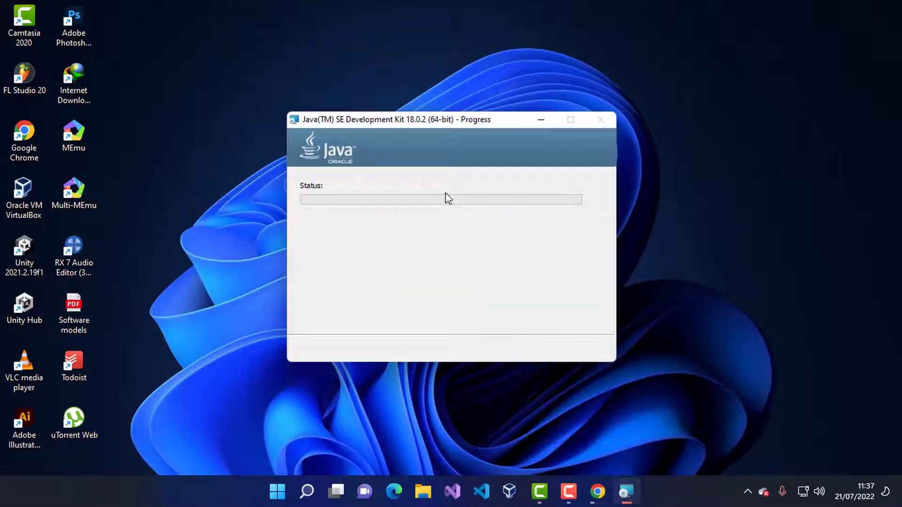
pyautogui.moveTo(438, 124); pyautogui.dragTo(399, 111)
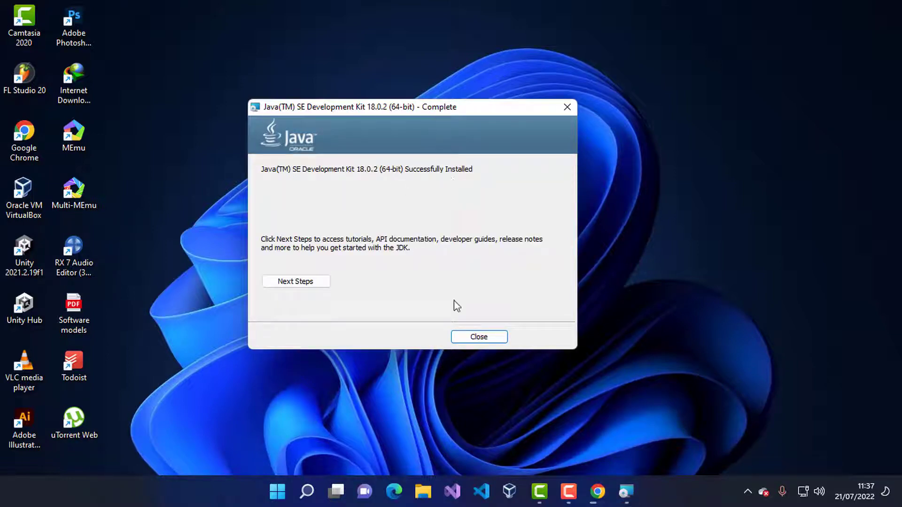
pyautogui.click(479, 337)
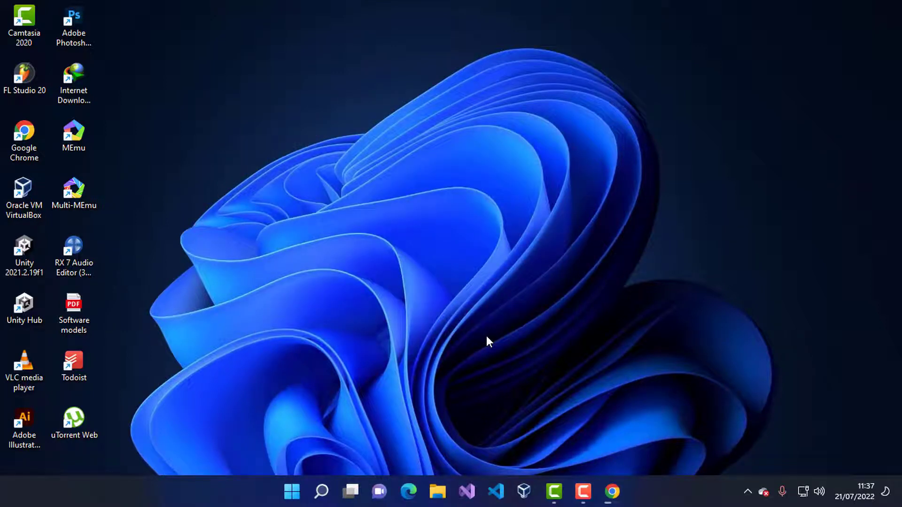
# - Open the Environment Variables dialog through the advanced system settings on the Windows Settings About page
pyautogui.click(292, 493)
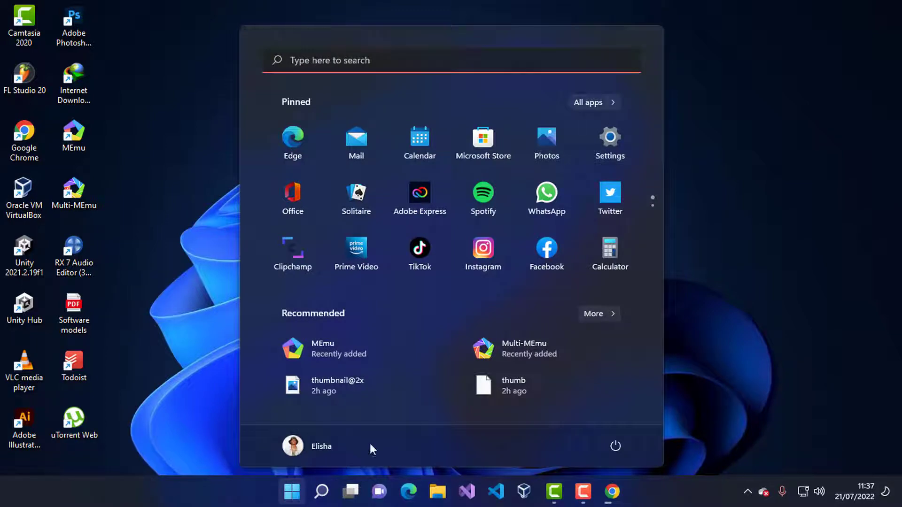
pyautogui.click(607, 155)
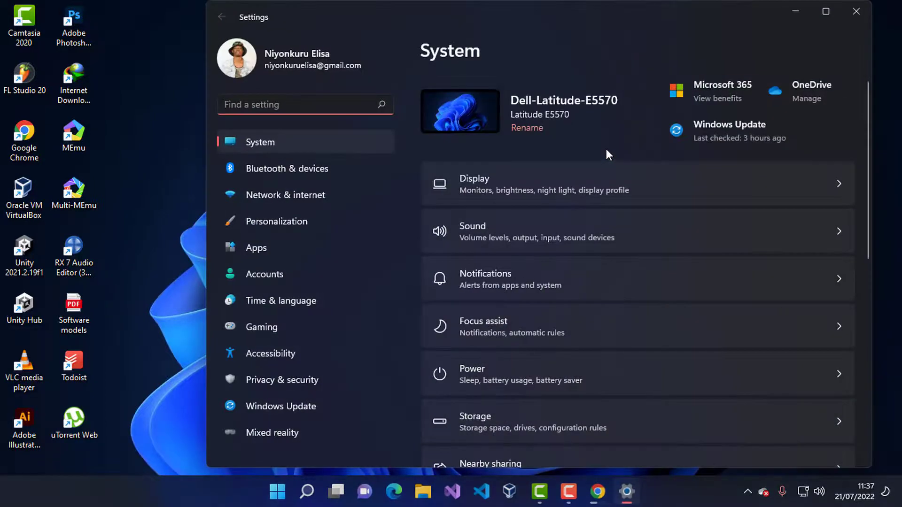
pyautogui.scroll(-6, 581, 378)
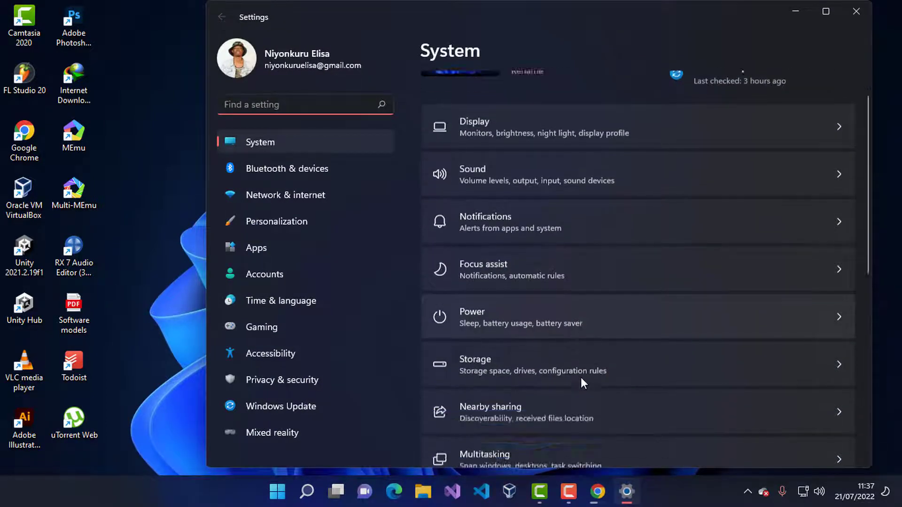
pyautogui.scroll(-2, 581, 375)
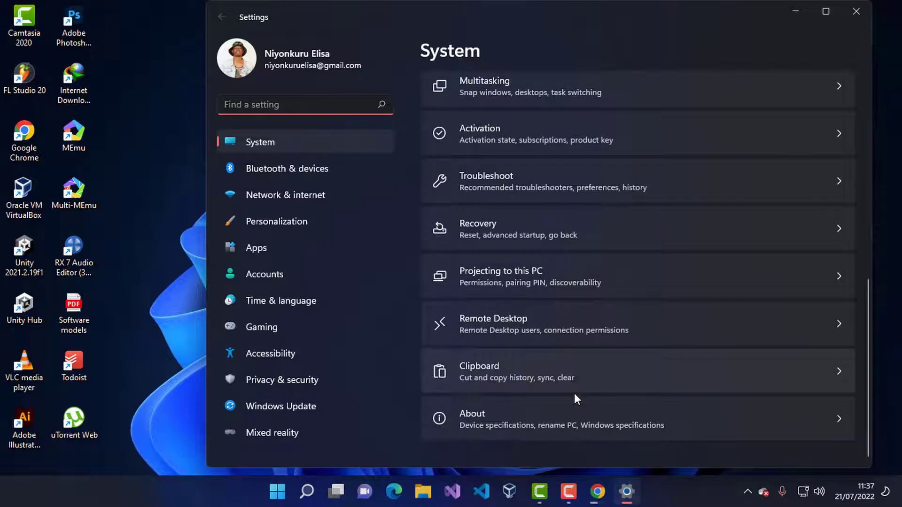
pyautogui.click(548, 421)
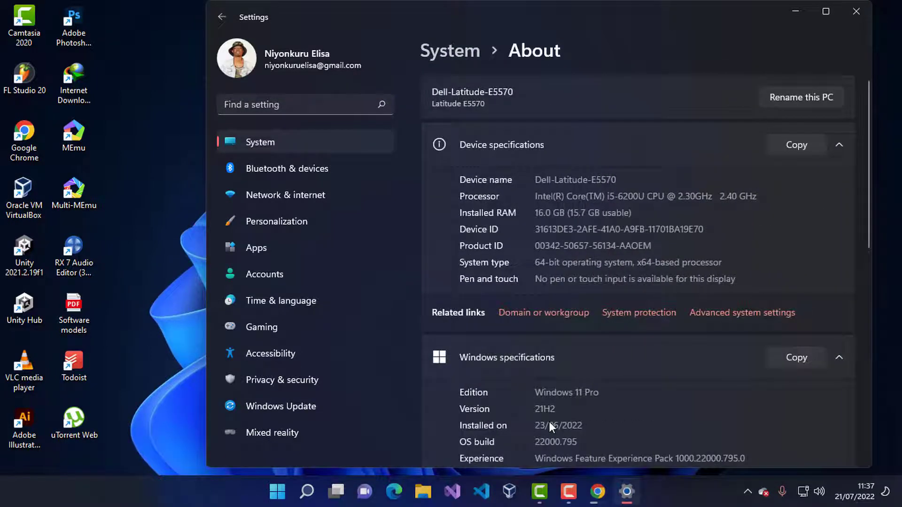
pyautogui.click(728, 314)
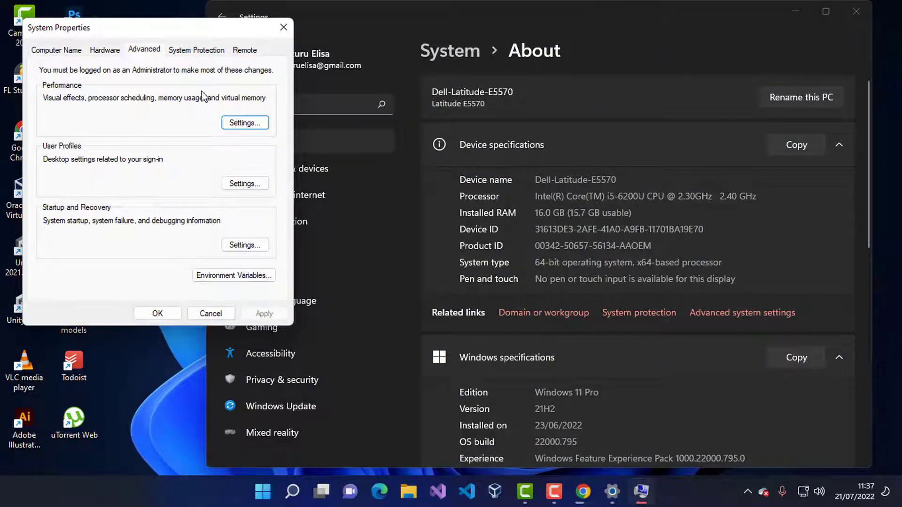
pyautogui.click(245, 276)
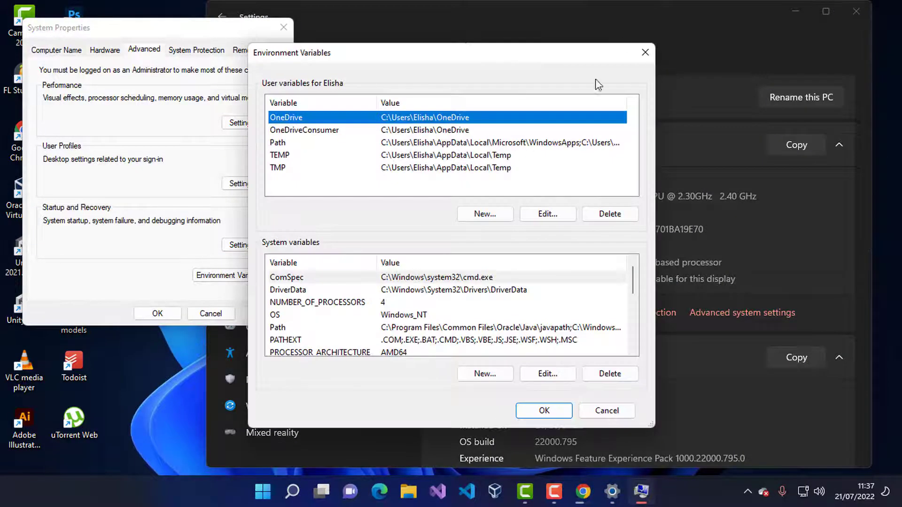
# - Open the user variable Path for editing
pyautogui.click(306, 143)
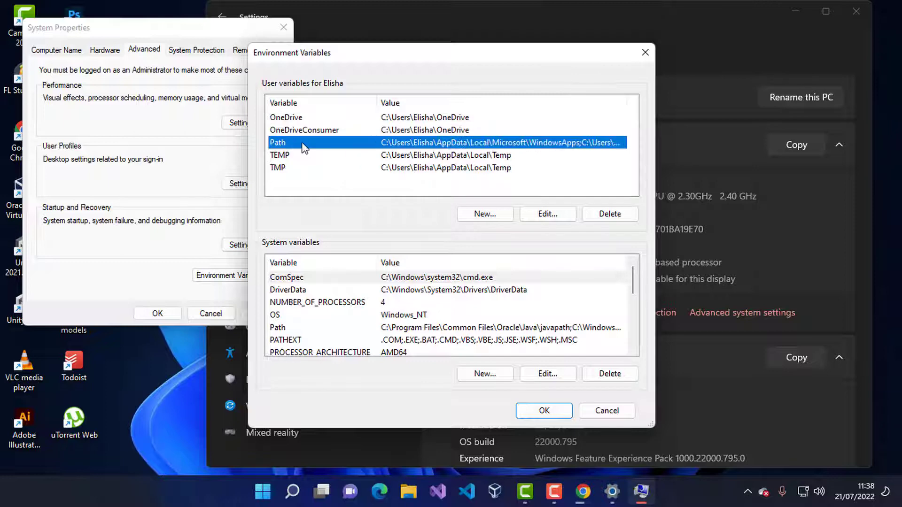
pyautogui.click(540, 215)
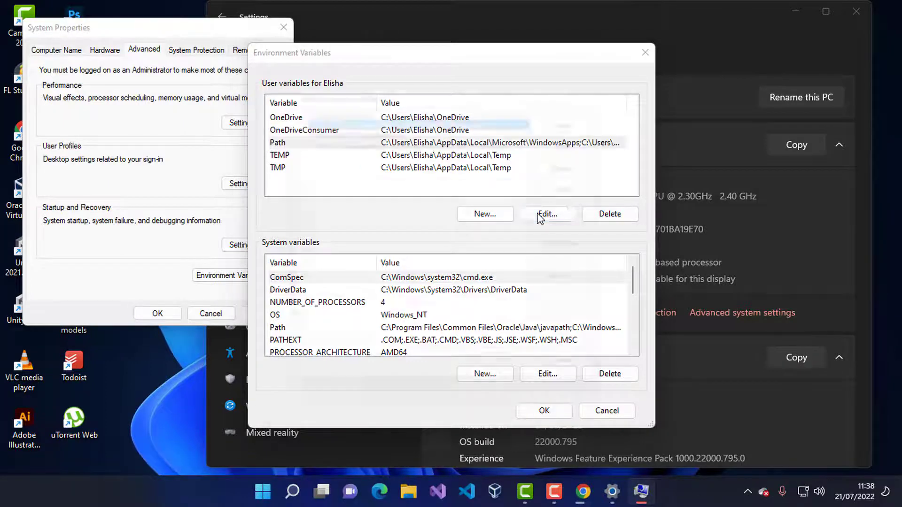
pyautogui.click(285, 27)
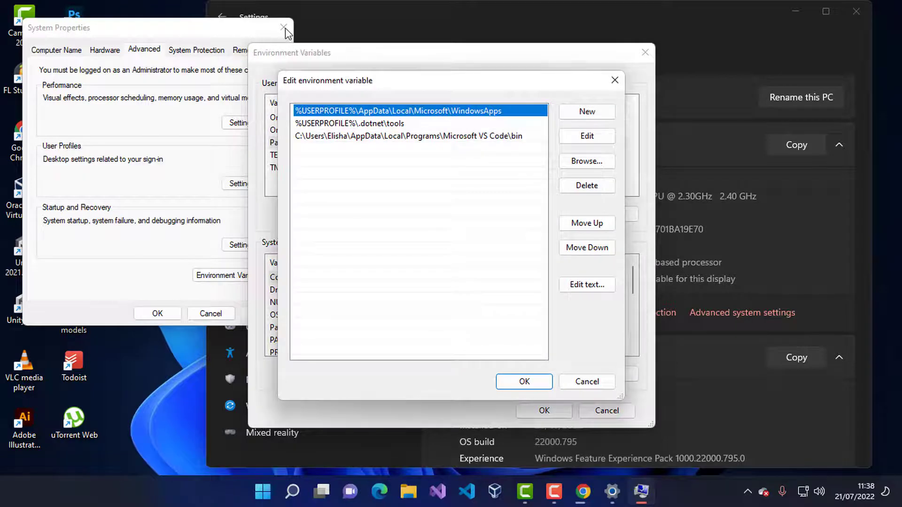
# - Close the Settings window and browse in File Explorer to the folder C:\Program Files\Java\jdk-18.0.2\bin
pyautogui.click(733, 73)
pyautogui.click(864, 10)
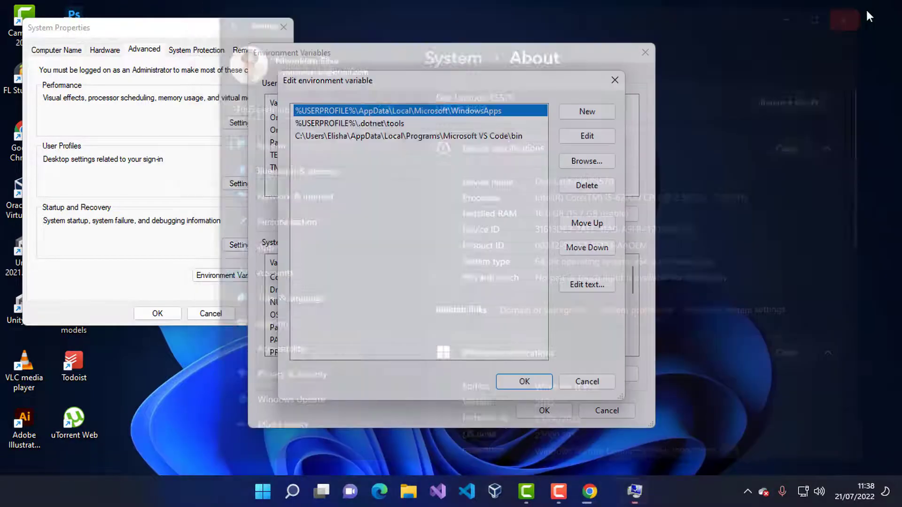
pyautogui.click(423, 491)
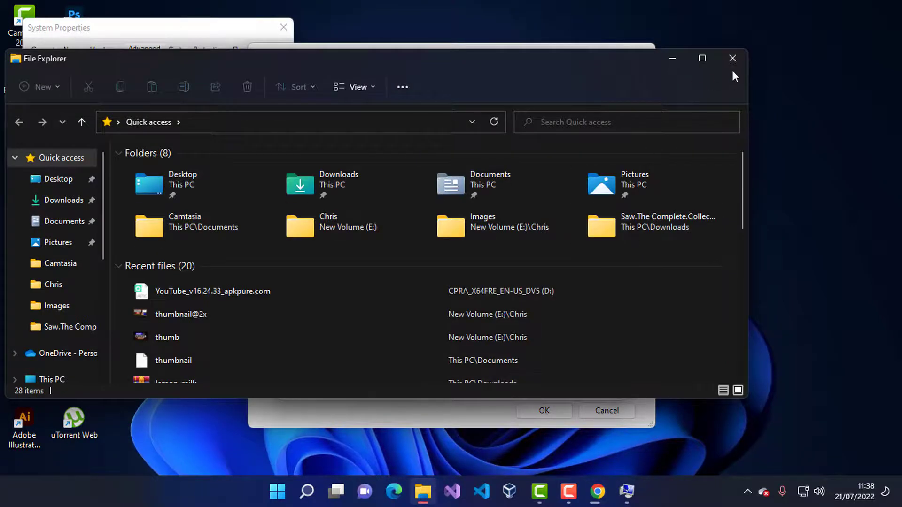
pyautogui.click(732, 59)
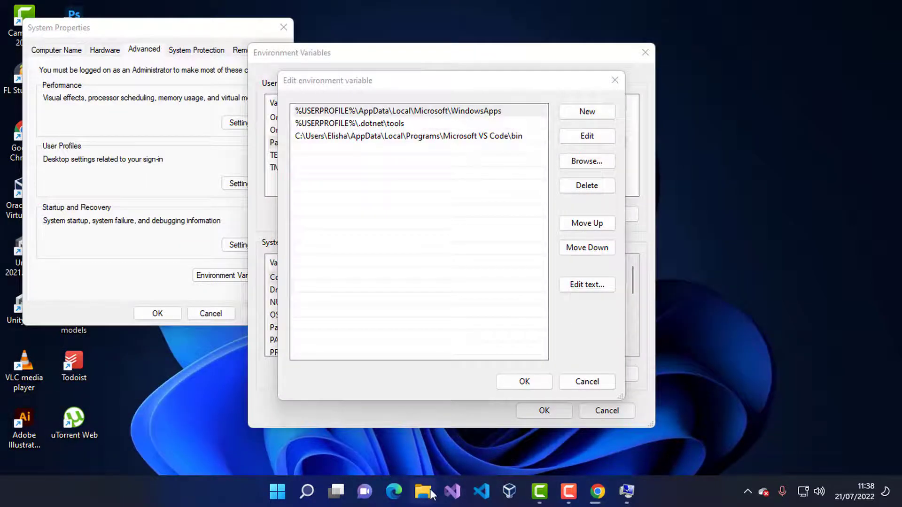
pyautogui.click(430, 492)
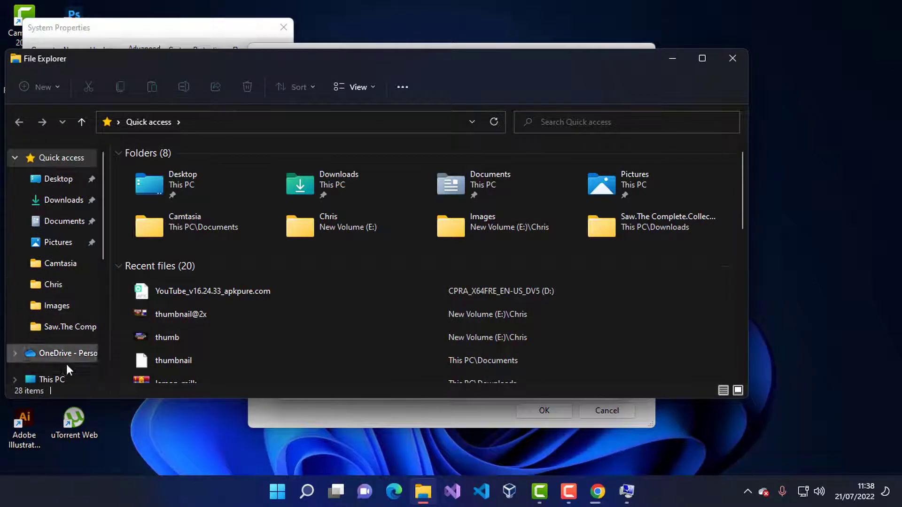
pyautogui.click(65, 375)
pyautogui.doubleClick(198, 282)
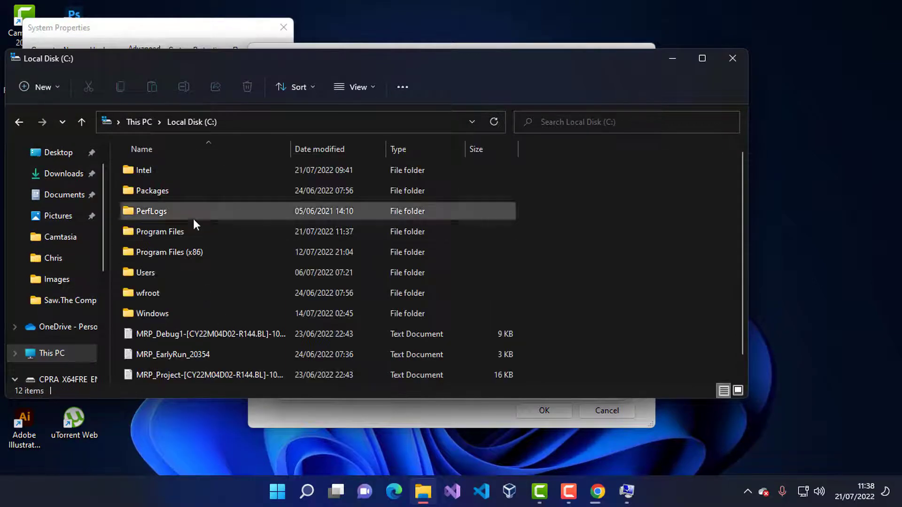
pyautogui.doubleClick(181, 231)
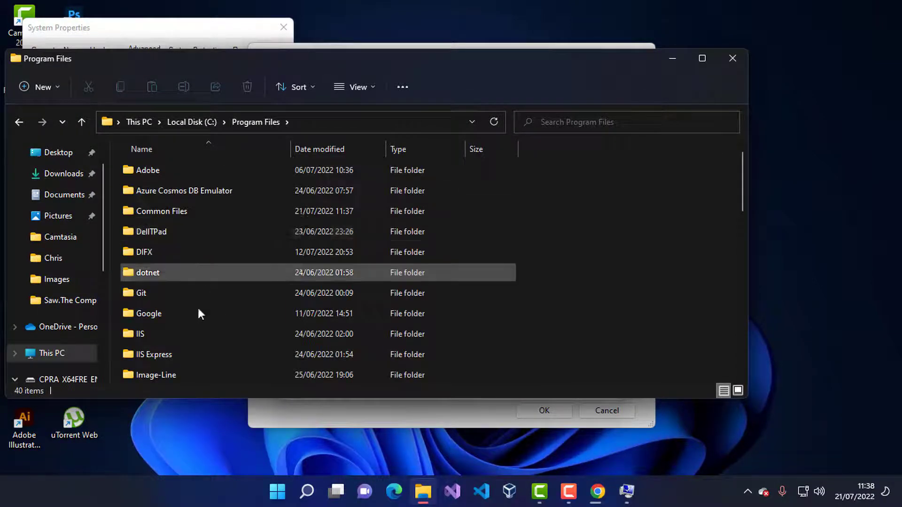
pyautogui.scroll(-3, 198, 310)
pyautogui.doubleClick(174, 272)
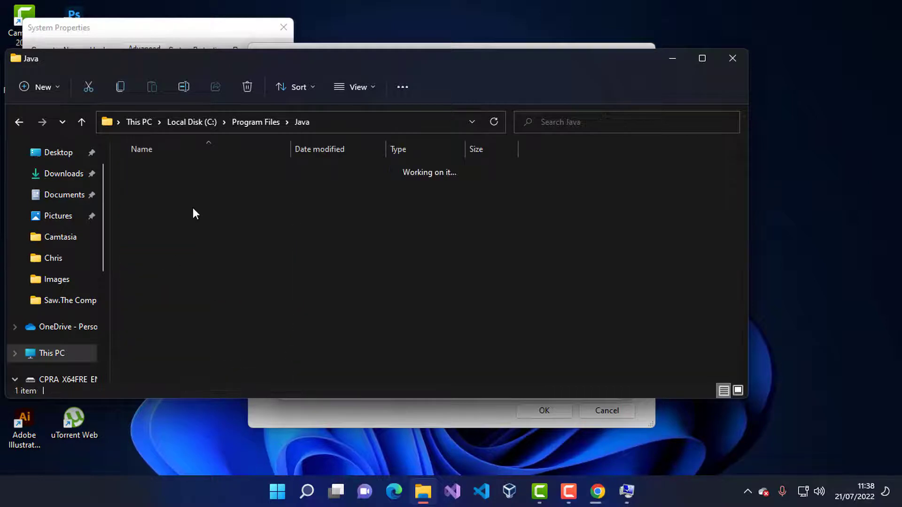
pyautogui.doubleClick(179, 171)
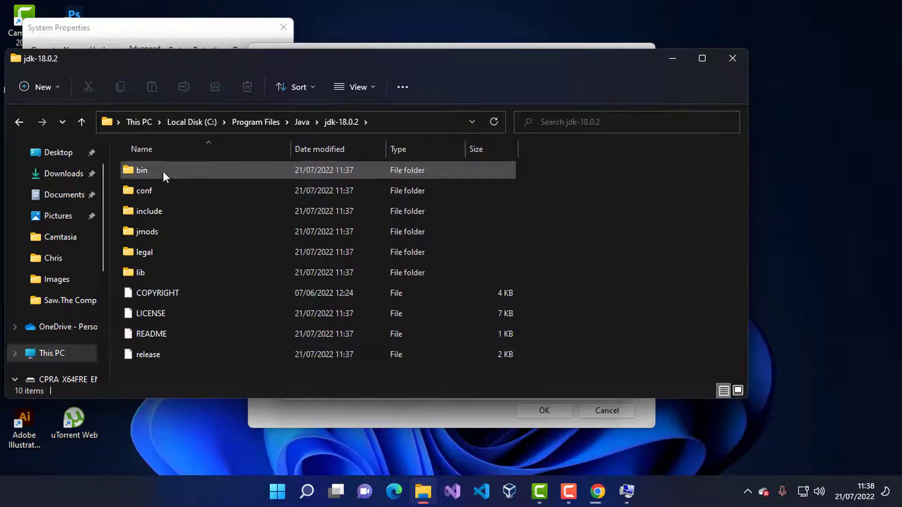
pyautogui.doubleClick(163, 171)
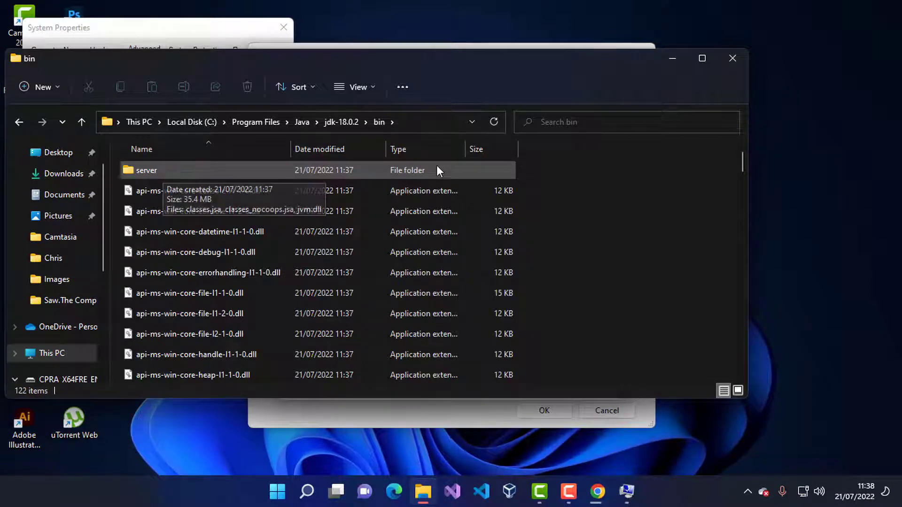
# - Copy the bin folder's address and add C:\Program Files\Java\jdk-18.0.2\bin as a new entry in the user variable Path
pyautogui.rightClick(415, 117)
pyautogui.click(428, 128)
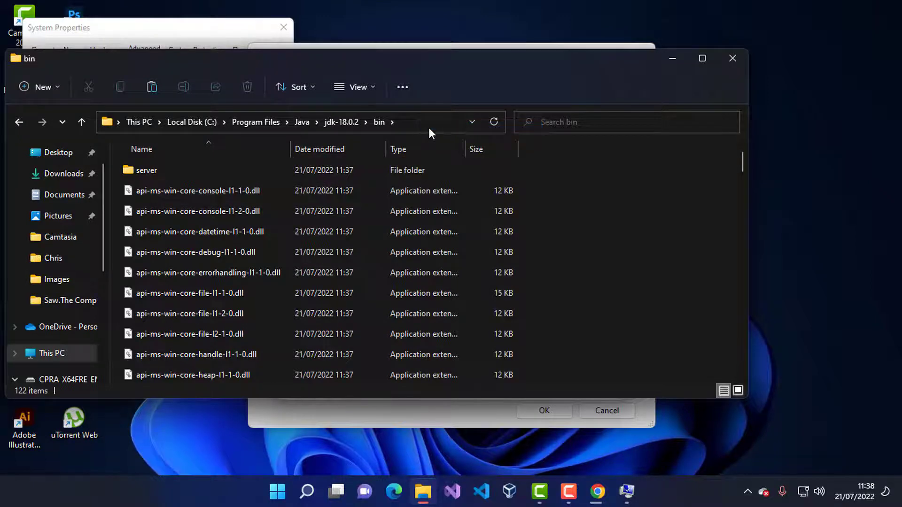
pyautogui.click(431, 417)
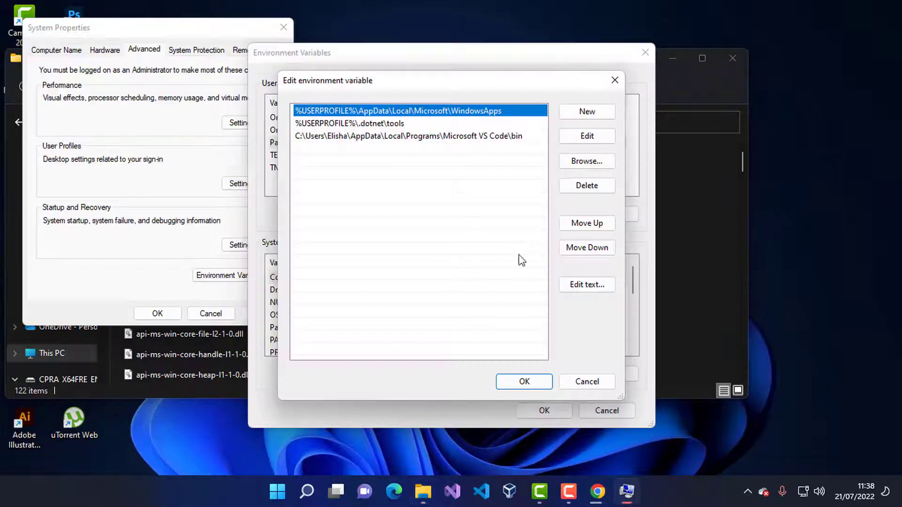
pyautogui.click(586, 112)
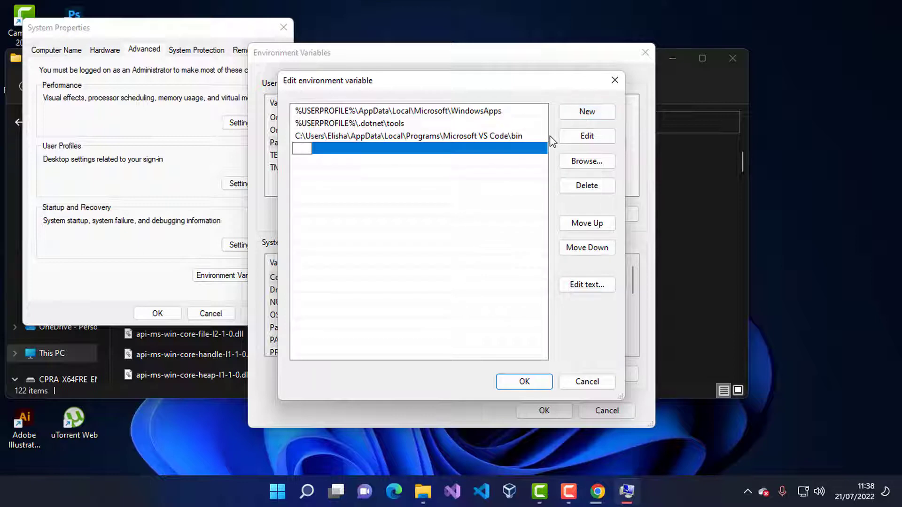
pyautogui.hotkey('ctrl', 'v')
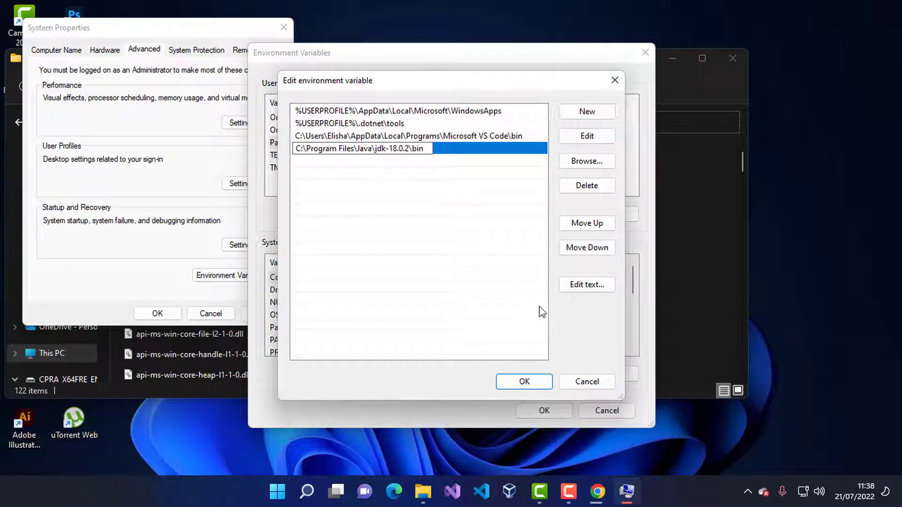
pyautogui.click(539, 381)
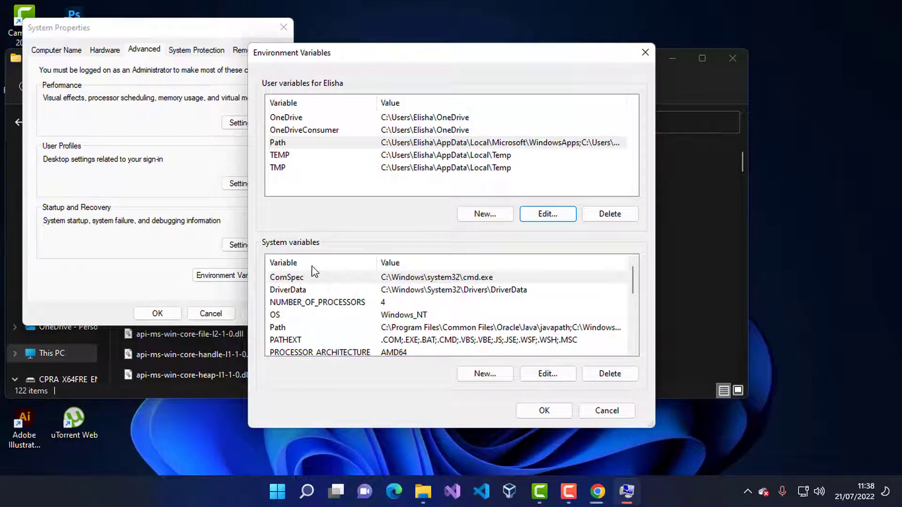
# - Create a new system variable named JAVA_HOME with the value C:\Program Files\Java\jdk-18.0.2\
pyautogui.click(484, 374)
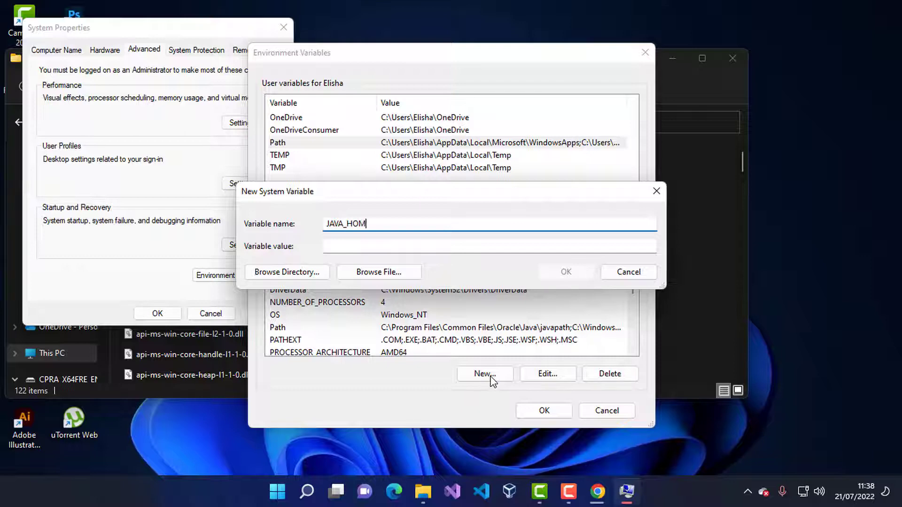
pyautogui.write('JAVA_HOME')
pyautogui.click(396, 246)
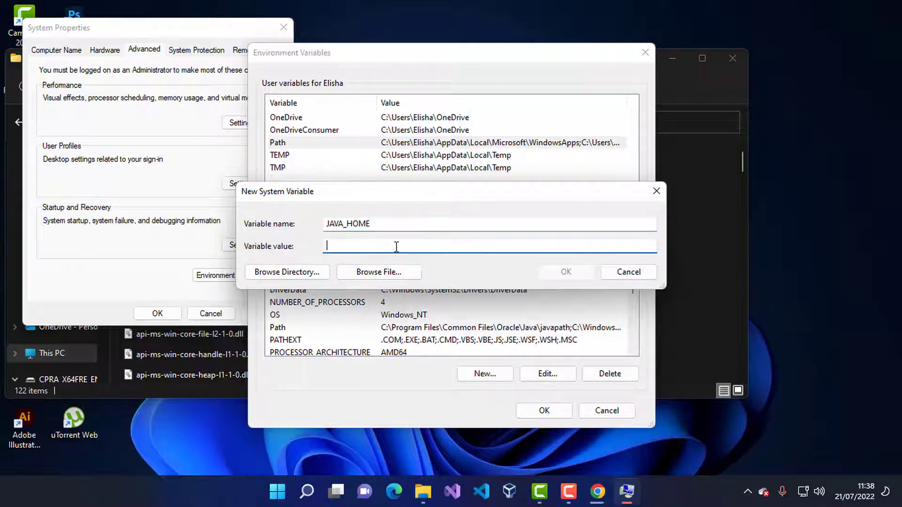
pyautogui.hotkey('ctrl', 'v')
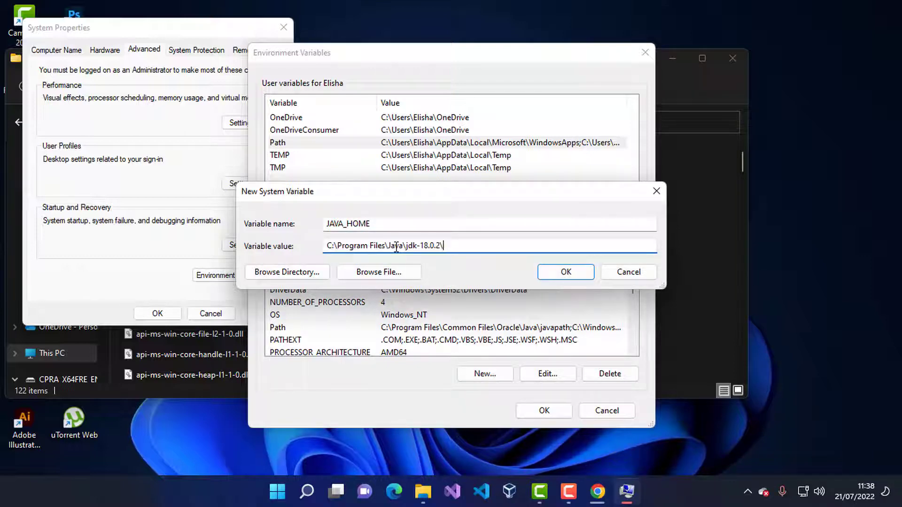
pyautogui.click(566, 272)
# - Accept the Environment Variables and System Properties dialogs and close File Explorer
pyautogui.click(544, 411)
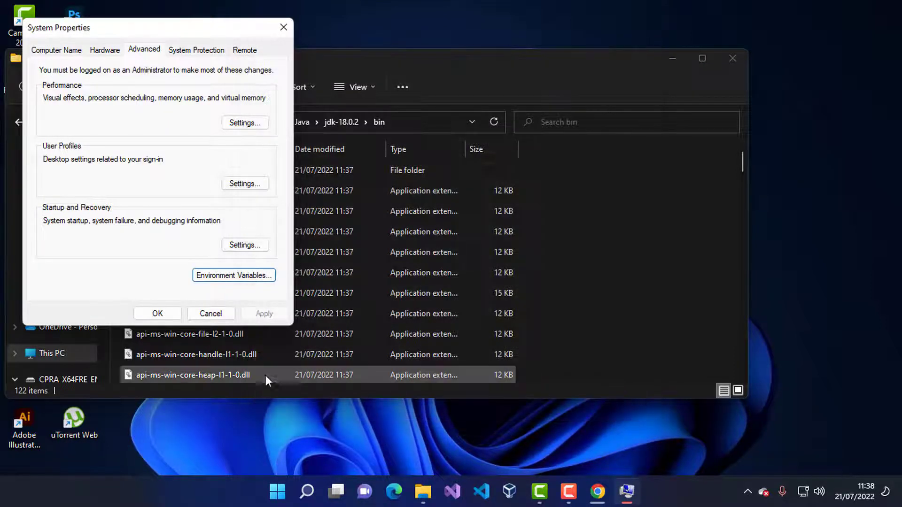
pyautogui.click(171, 313)
pyautogui.click(732, 60)
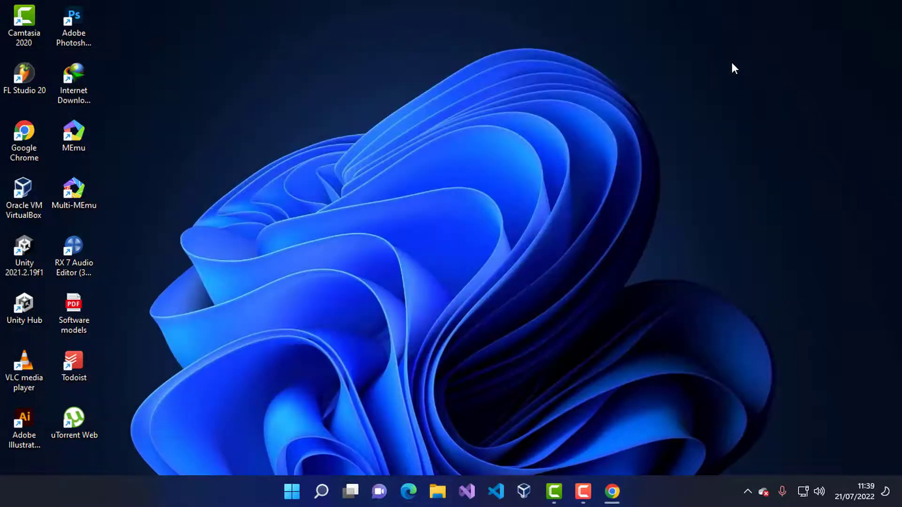
# - Open Command Prompt with cmd from the Run dialog and check the installed Java version with java --version
pyautogui.press('super+r')
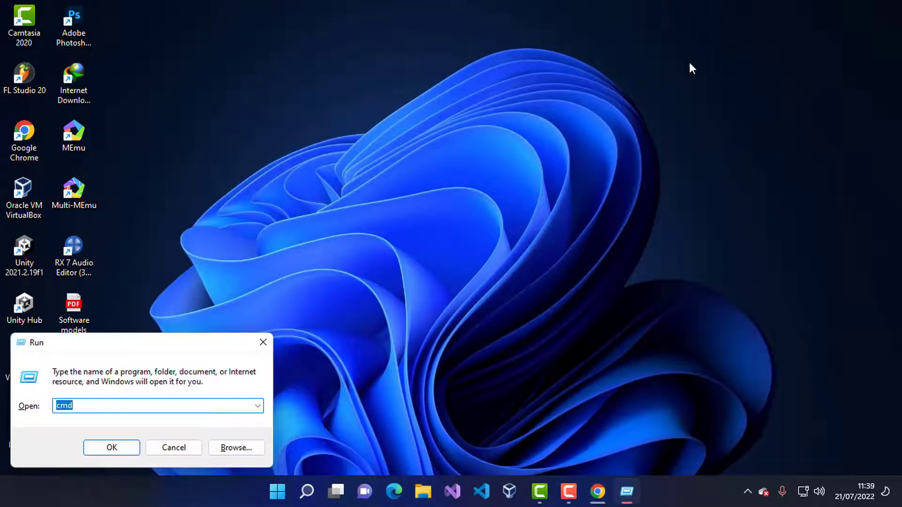
pyautogui.press('Return')
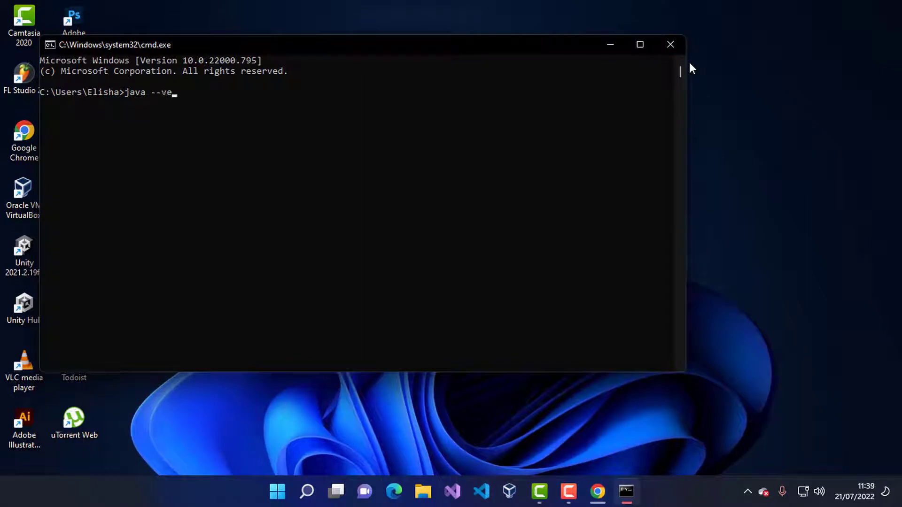
pyautogui.press('Return')
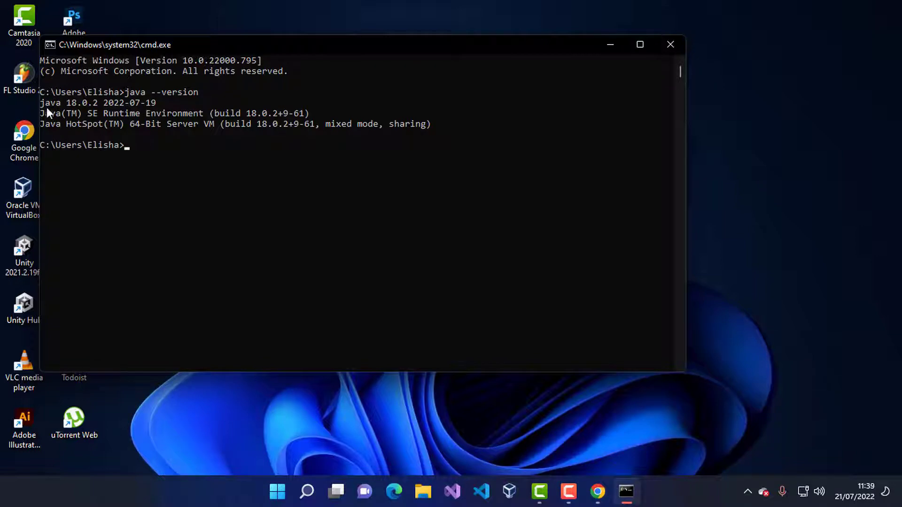
pyautogui.moveTo(45, 105); pyautogui.dragTo(123, 103)
pyautogui.click(169, 145)
# - Check the Java compiler version with javac --version and close Command Prompt
pyautogui.press('Escape')
pyautogui.write('javac --version')
pyautogui.press('Return')
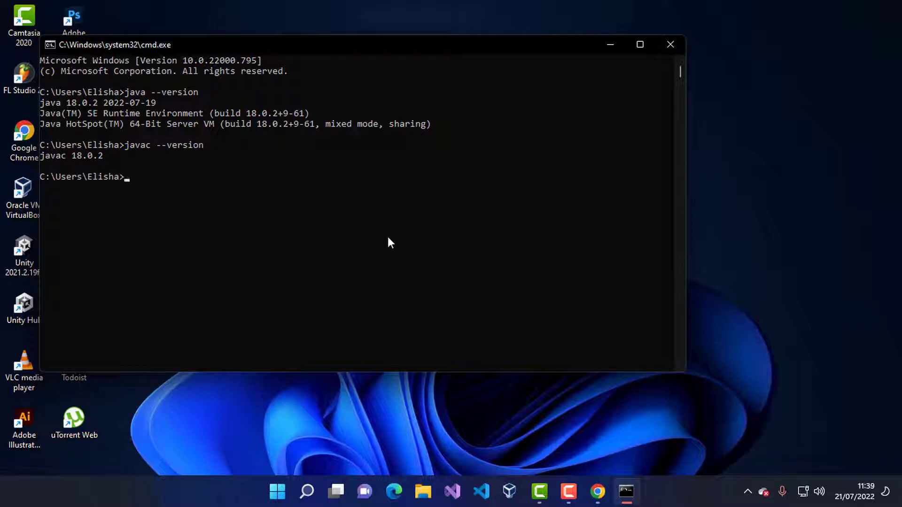
pyautogui.click(679, 50)
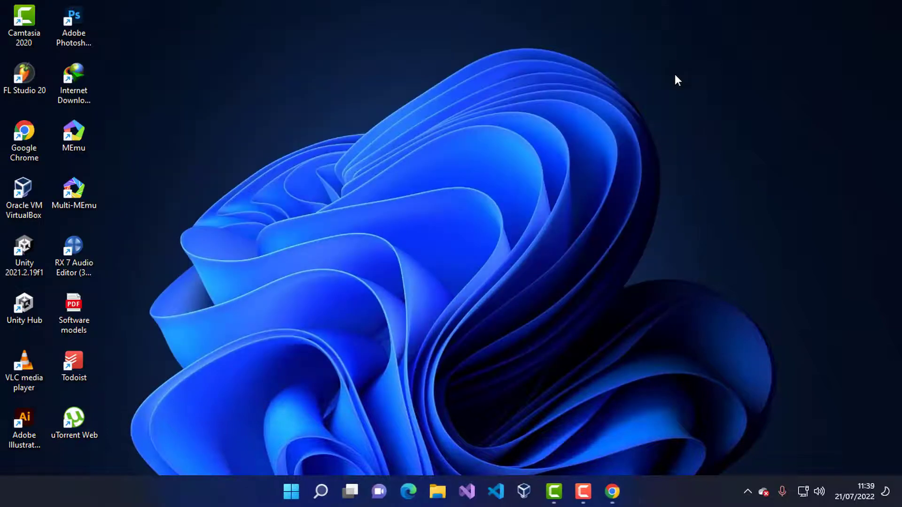
# - Switch to Chrome, search Google for "android studio" in a new tab and open the developer.android.com/studio result
pyautogui.click(610, 491)
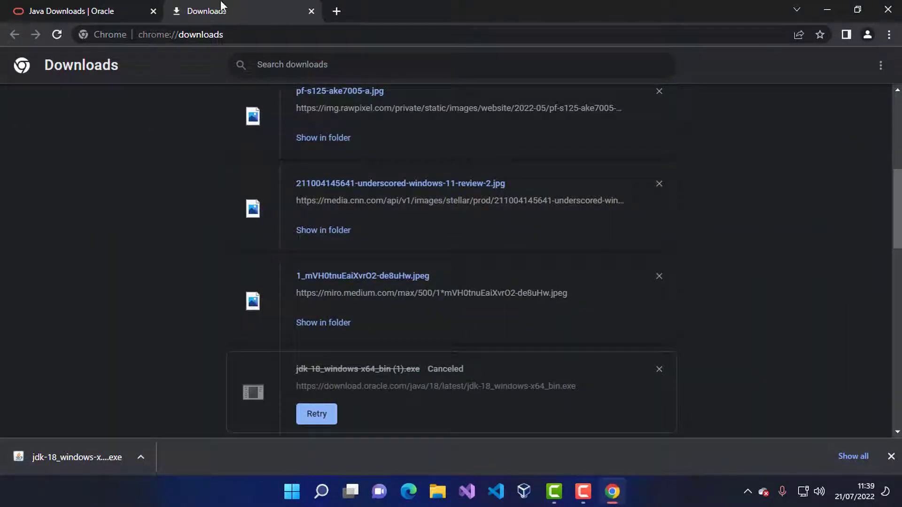
pyautogui.click(332, 14)
pyautogui.write('androi')
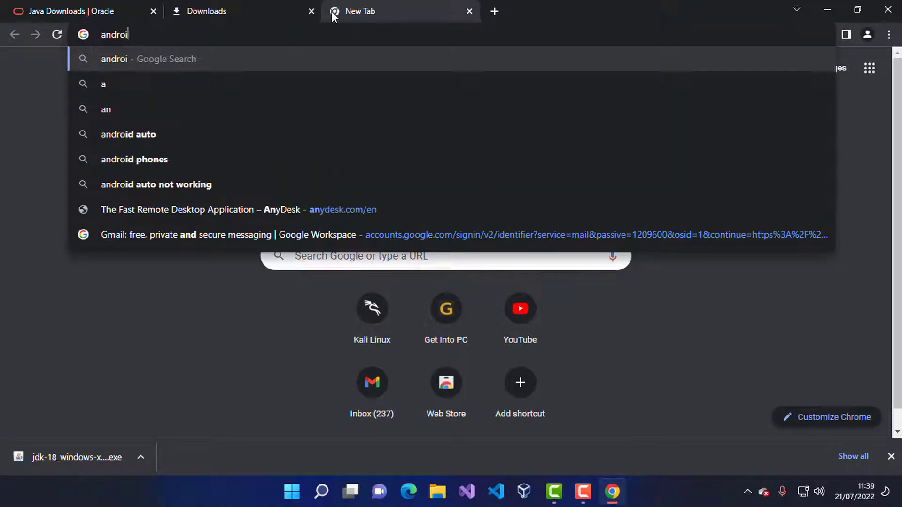
pyautogui.write('d')
pyautogui.press('Return')
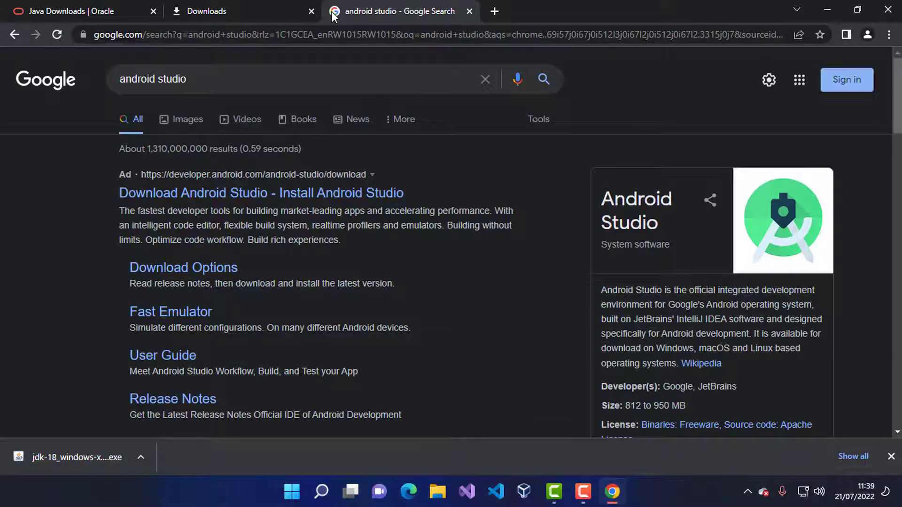
pyautogui.scroll(-4, 342, 275)
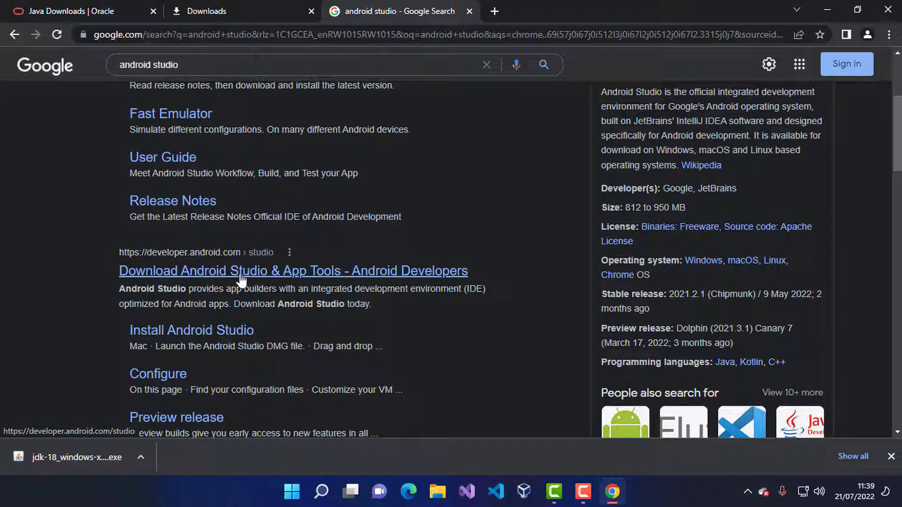
pyautogui.click(217, 281)
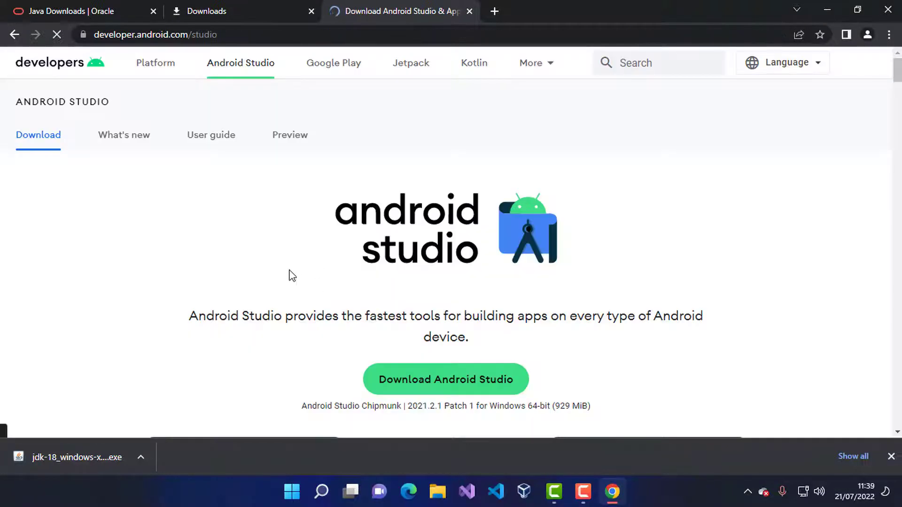
# - Examine the Android Studio version and file size given for the Windows download
pyautogui.scroll(-1, 479, 338)
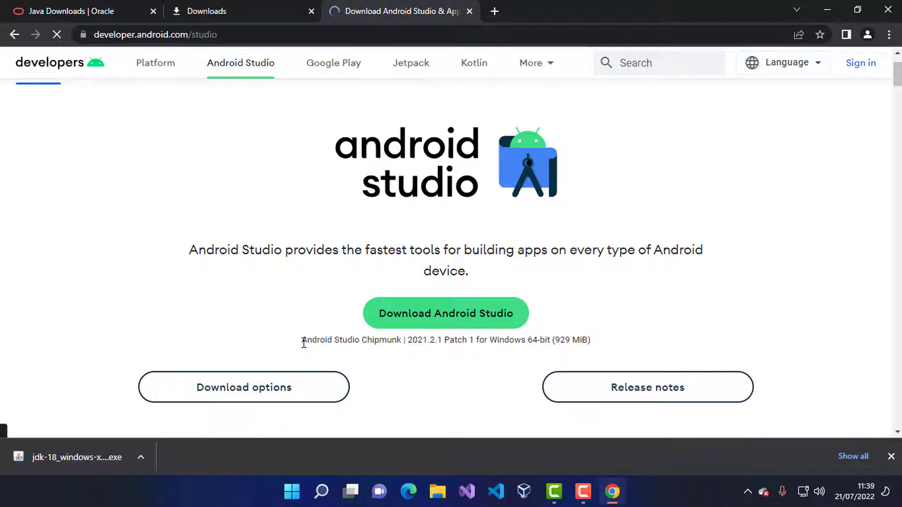
pyautogui.moveTo(301, 341); pyautogui.dragTo(409, 356)
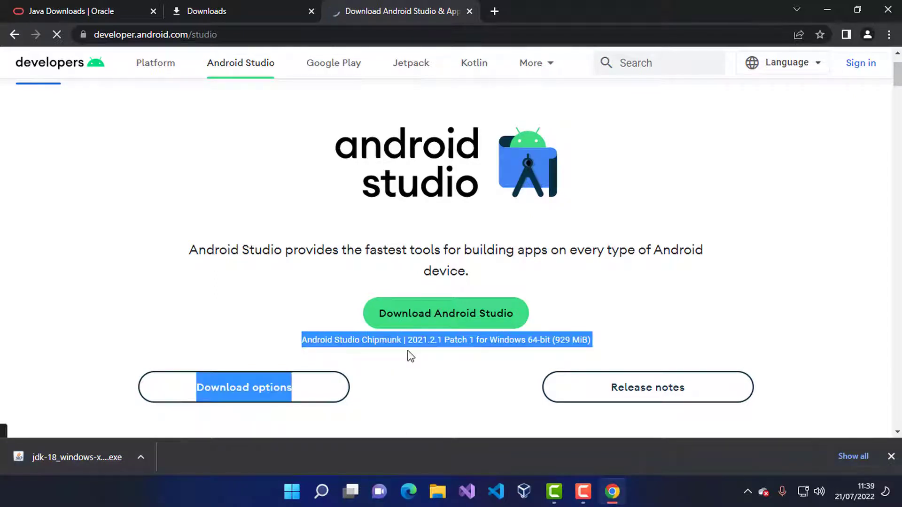
pyautogui.click(429, 371)
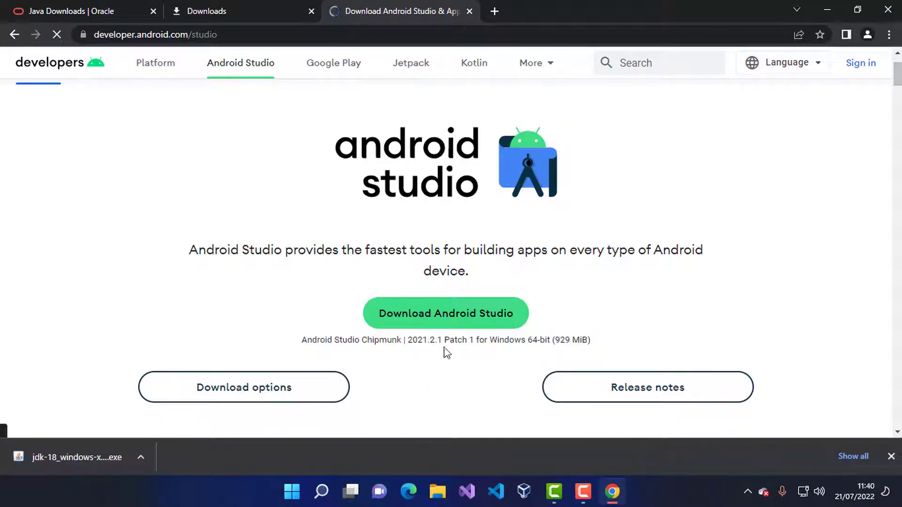
pyautogui.moveTo(560, 343); pyautogui.dragTo(584, 338)
pyautogui.click(634, 338)
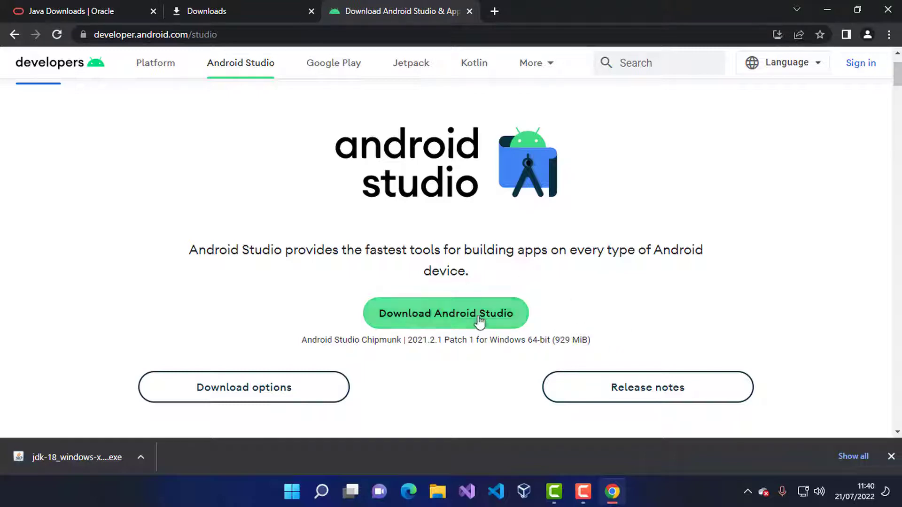
# - Agree to the terms and conditions and download Android Studio Chipmunk 2021.2.1 Patch 1 for Windows
pyautogui.click(458, 324)
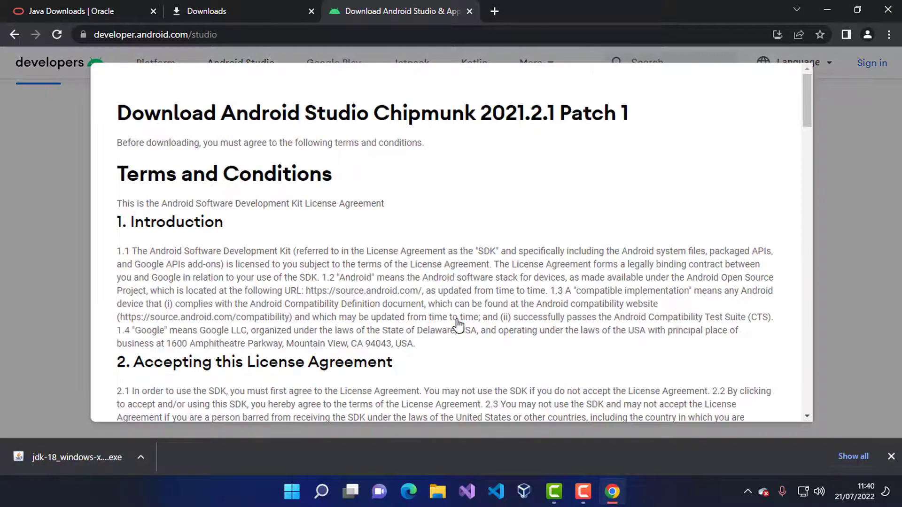
pyautogui.scroll(-5, 318, 279)
pyautogui.scroll(-20, 318, 279)
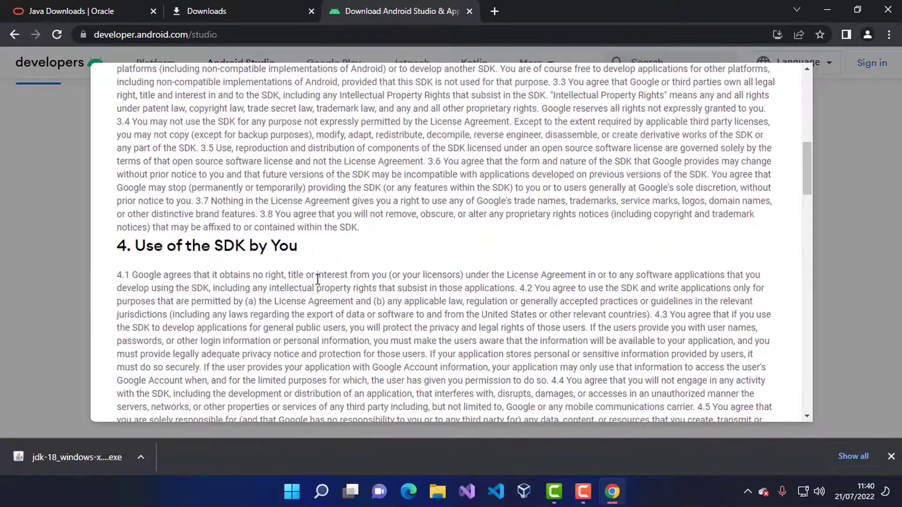
pyautogui.scroll(-15, 318, 279)
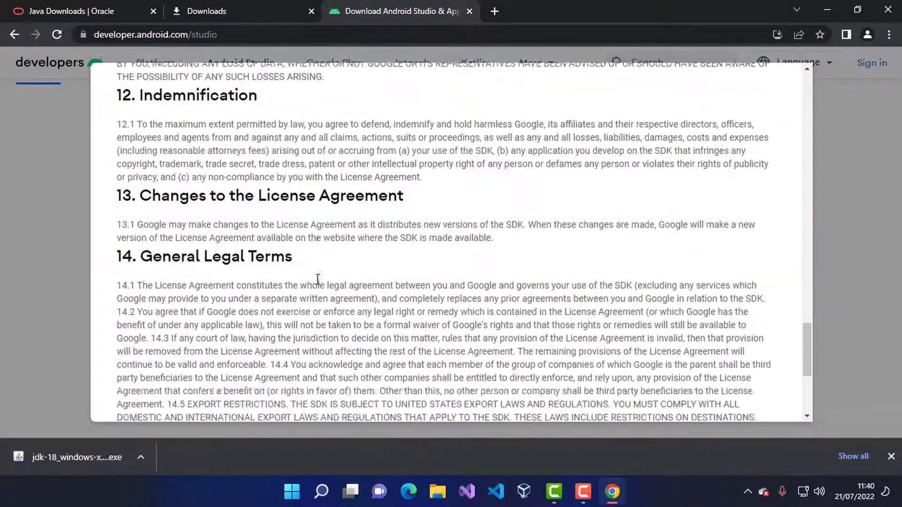
pyautogui.click(118, 308)
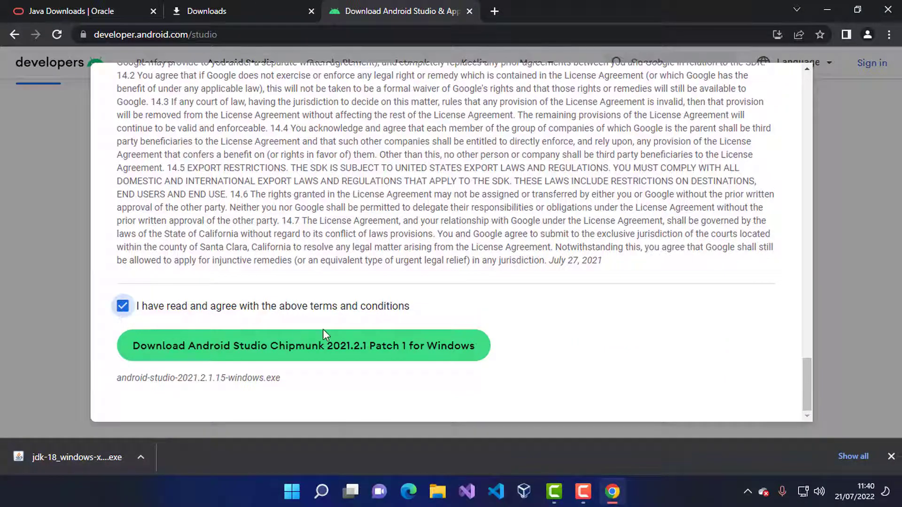
pyautogui.click(340, 346)
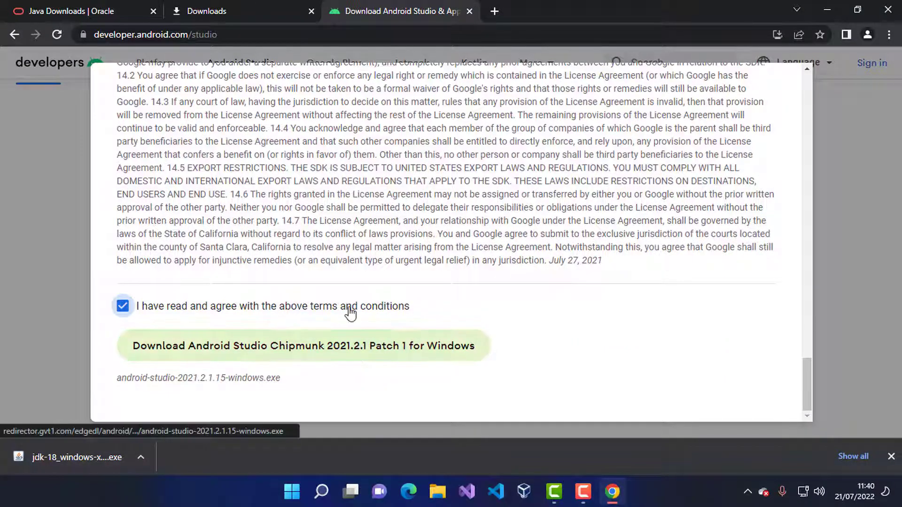
pyautogui.scroll(2, 395, 291)
pyautogui.scroll(5, 396, 286)
pyautogui.scroll(-8, 338, 286)
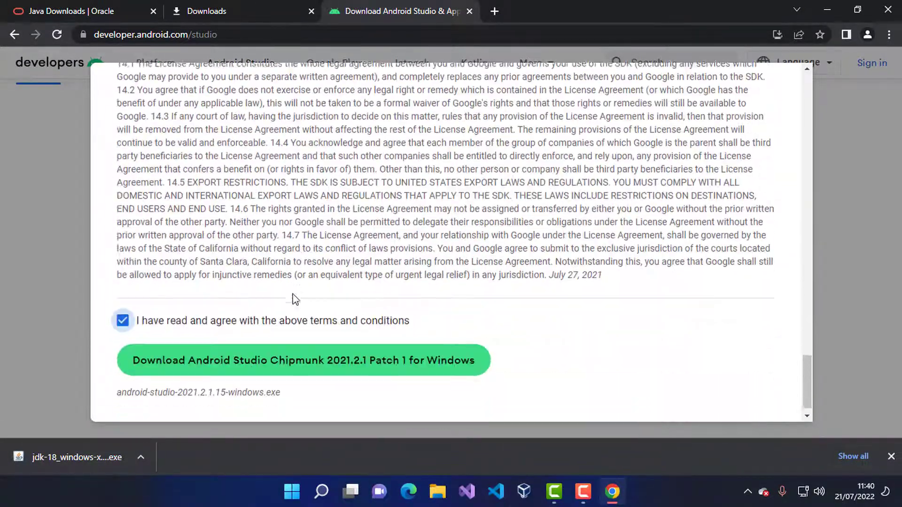
pyautogui.click(271, 353)
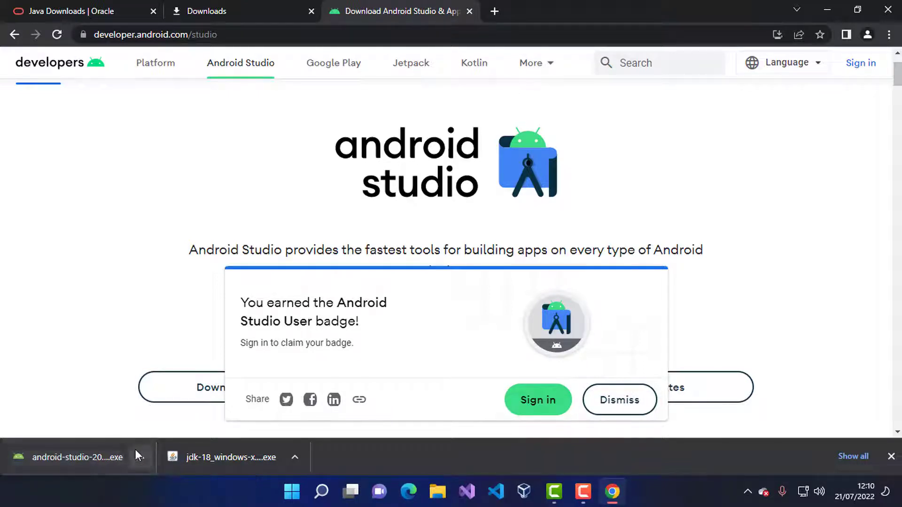
# - Run the downloaded Android Studio installer and minimize the browser to bring the setup wizard into view
pyautogui.click(95, 461)
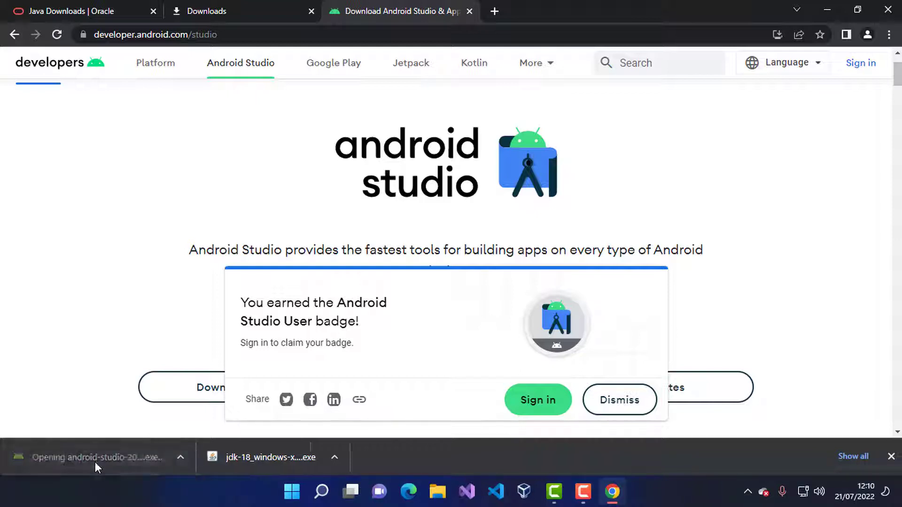
pyautogui.click(827, 9)
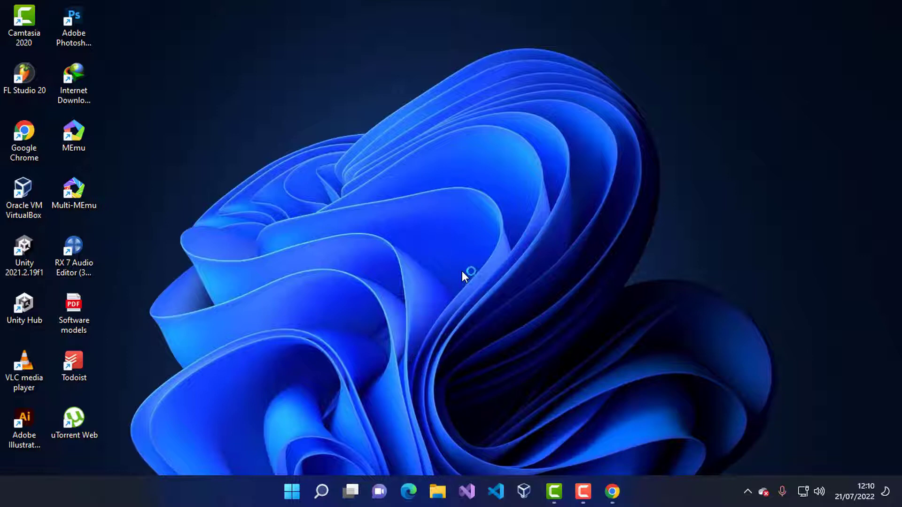
pyautogui.moveTo(485, 118); pyautogui.dragTo(462, 127)
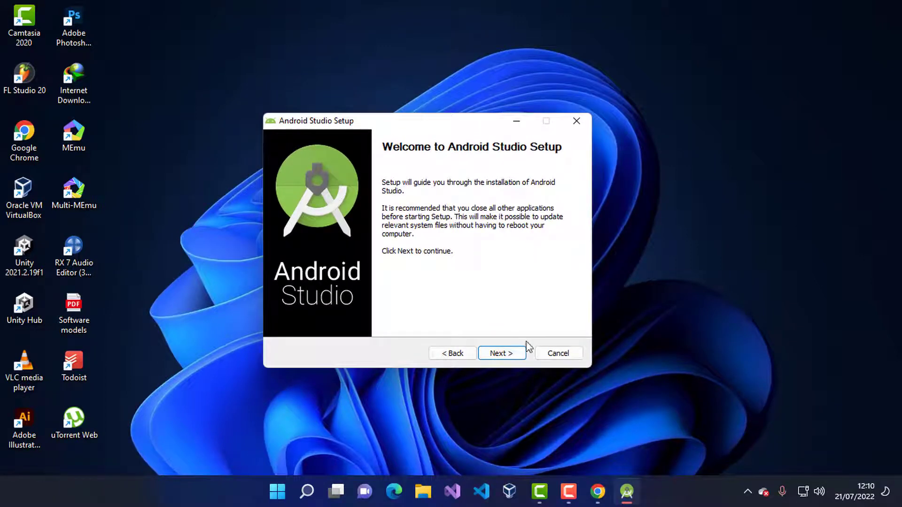
# - Install Android Studio with the Android Virtual Device component in C:\Program Files\Android\Android Studio
pyautogui.click(506, 356)
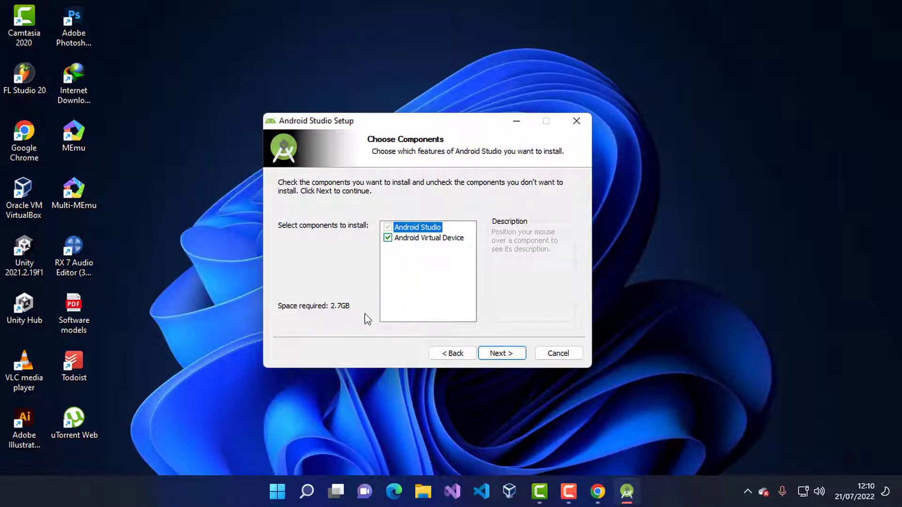
pyautogui.click(506, 356)
pyautogui.moveTo(428, 221); pyautogui.dragTo(281, 228)
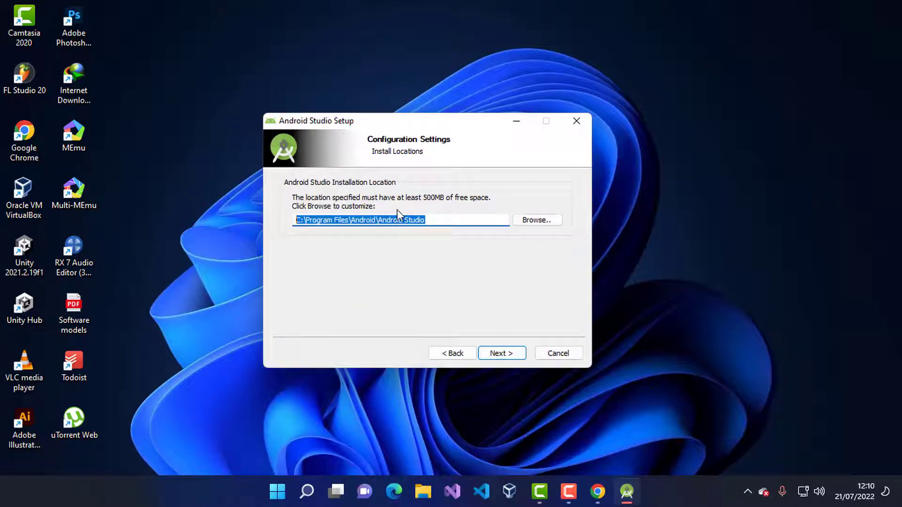
pyautogui.click(460, 222)
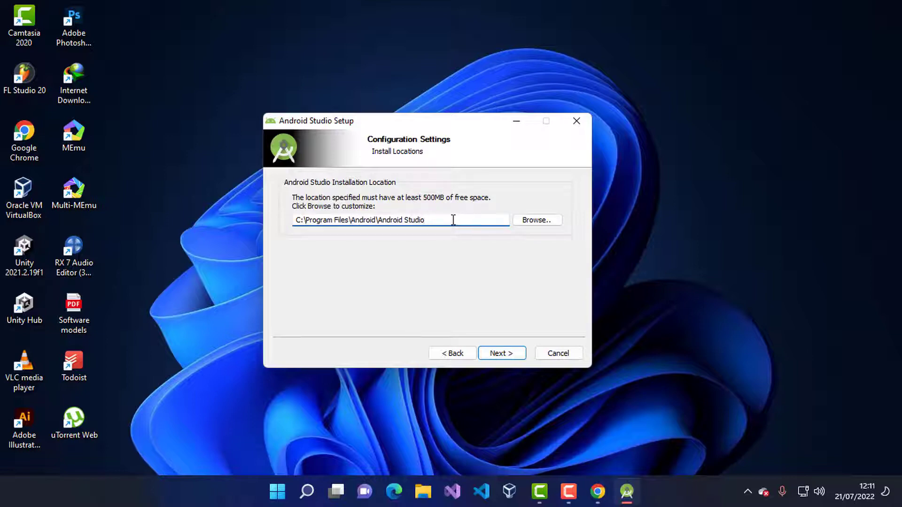
pyautogui.click(509, 357)
pyautogui.click(510, 357)
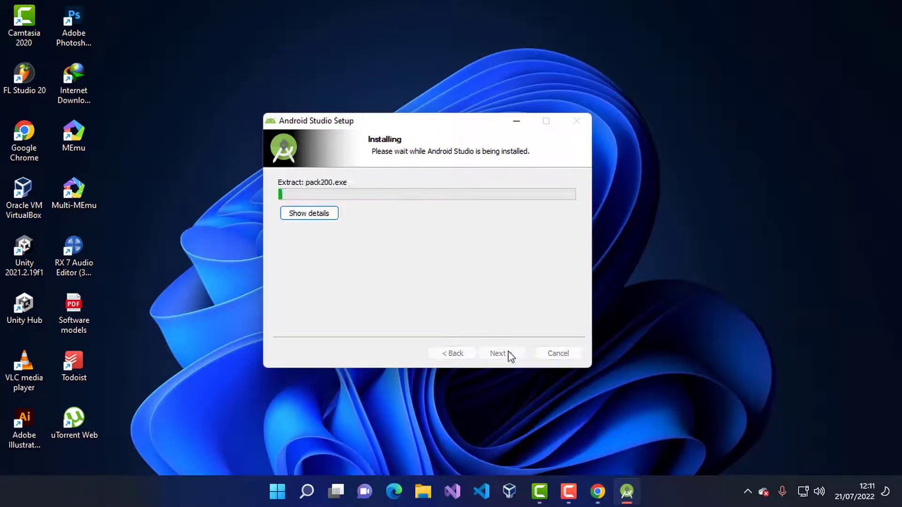
# - Show the installation details and finish the setup with Start Android Studio enabled
pyautogui.click(329, 218)
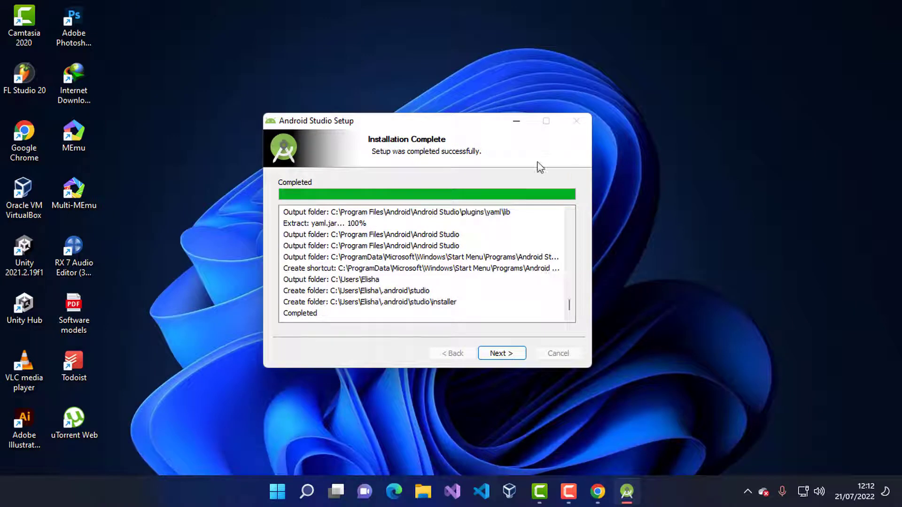
pyautogui.click(511, 357)
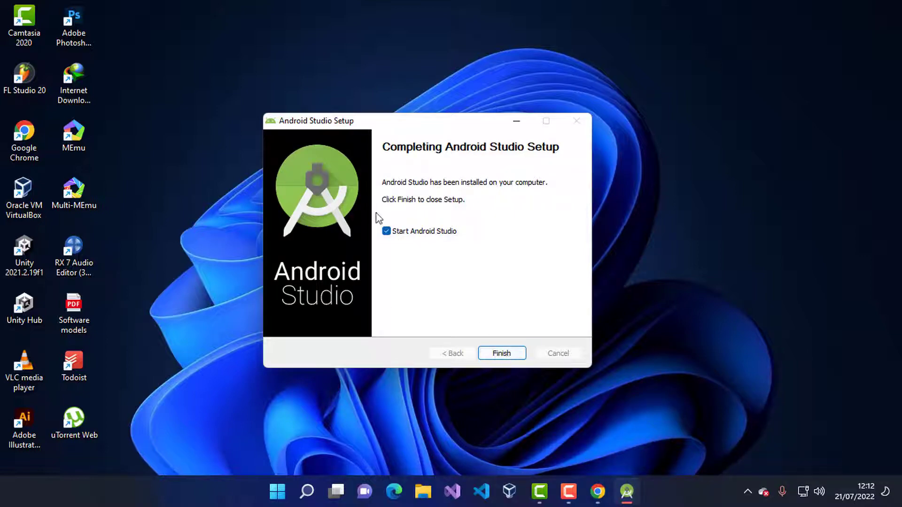
pyautogui.click(506, 355)
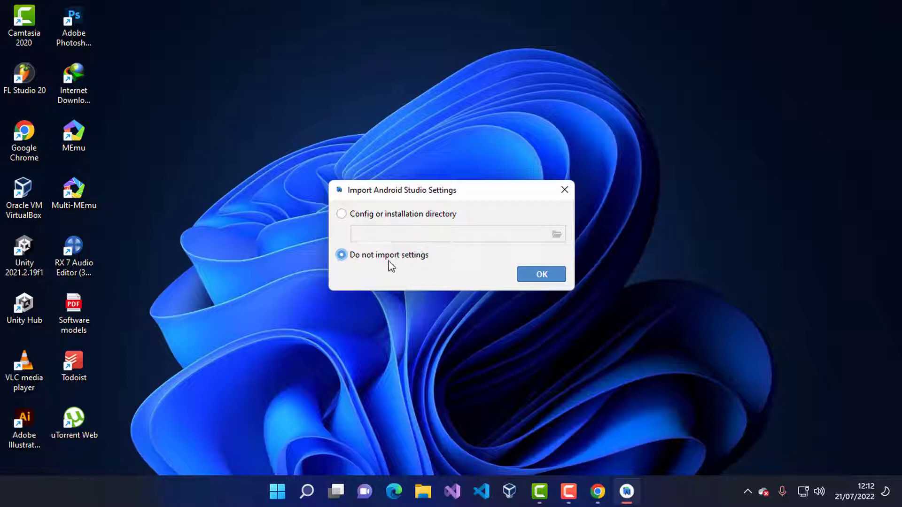
# - Start without importing settings, decline sending usage statistics to Google, and continue past the welcome page
pyautogui.click(549, 275)
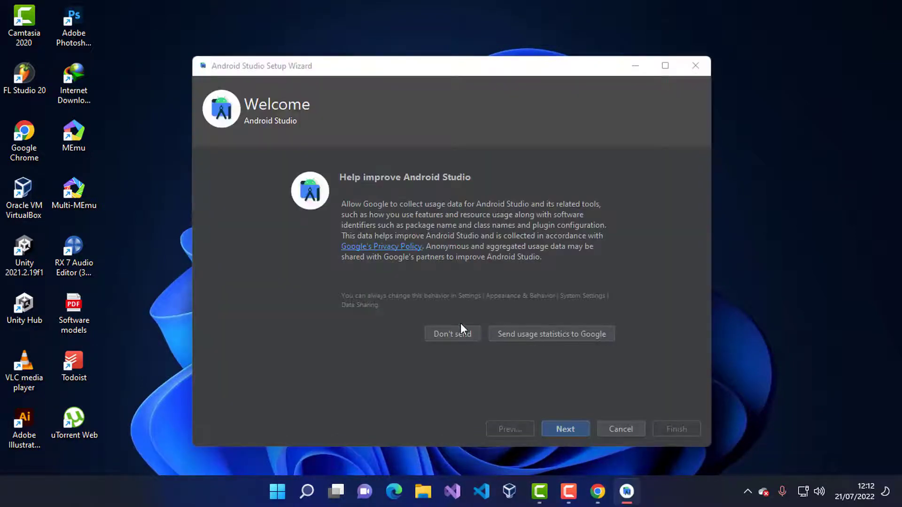
pyautogui.click(464, 334)
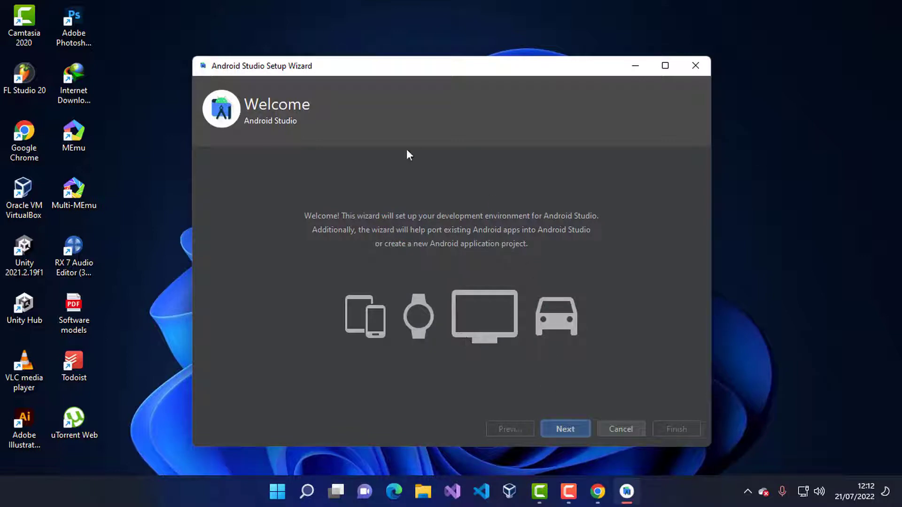
pyautogui.click(566, 429)
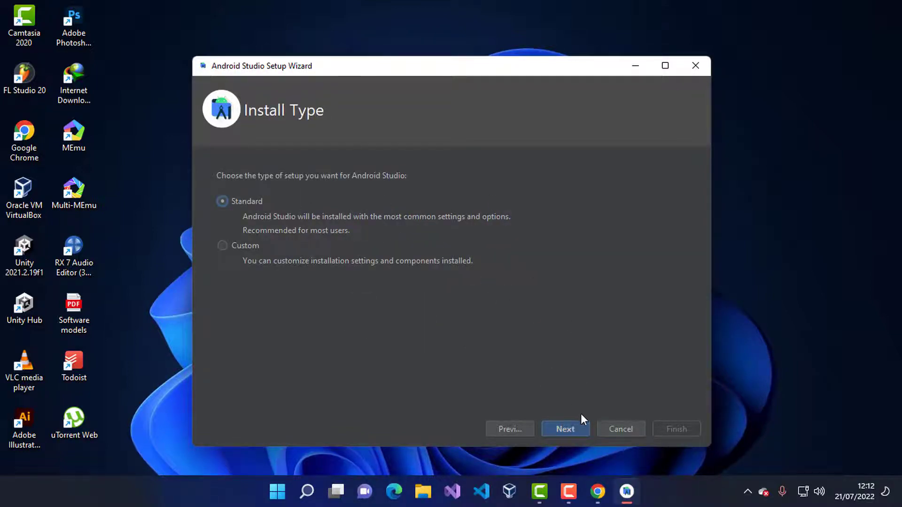
# - Choose the Standard install type with the Darcula theme and confirm the SDK components listed for download
pyautogui.click(577, 425)
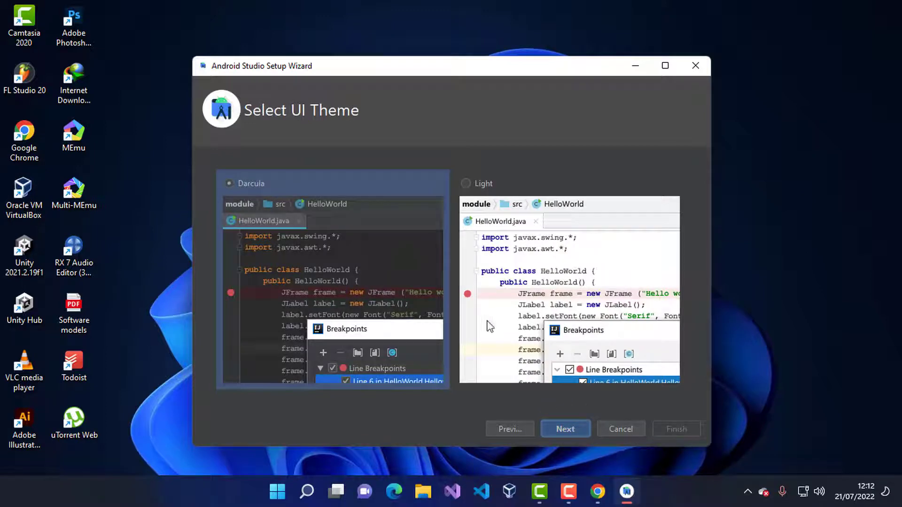
pyautogui.click(573, 430)
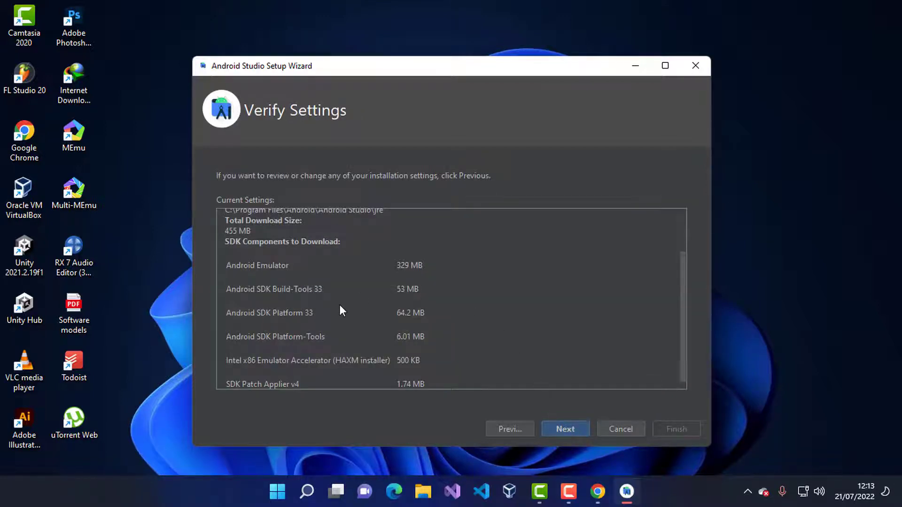
pyautogui.scroll(3, 343, 310)
pyautogui.scroll(-3, 393, 321)
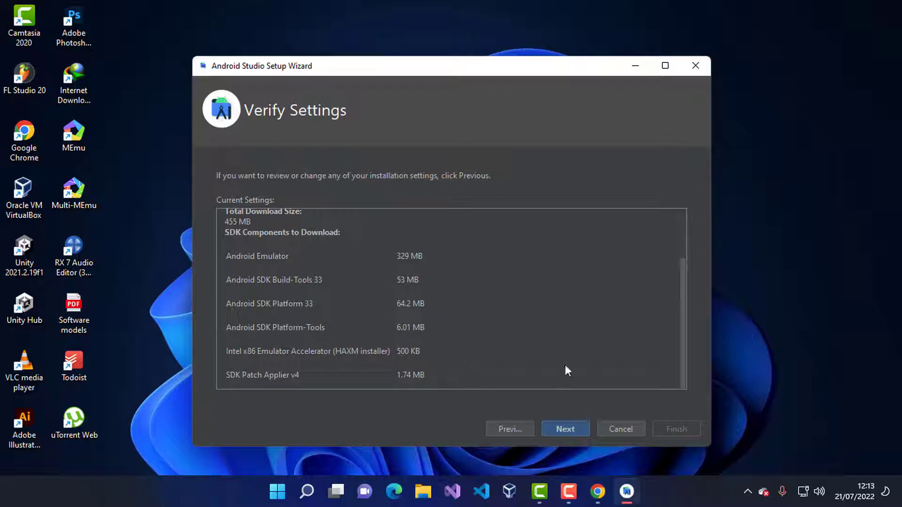
pyautogui.moveTo(419, 70); pyautogui.dragTo(408, 53)
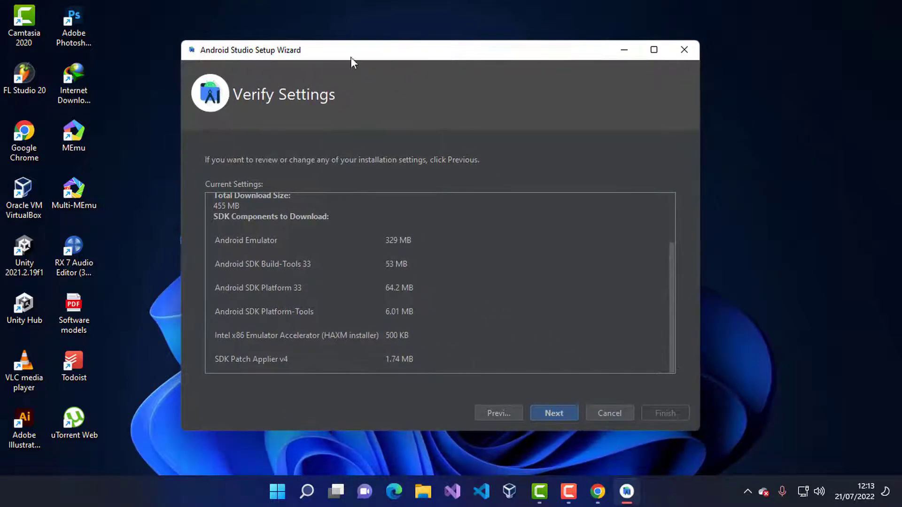
pyautogui.click(557, 411)
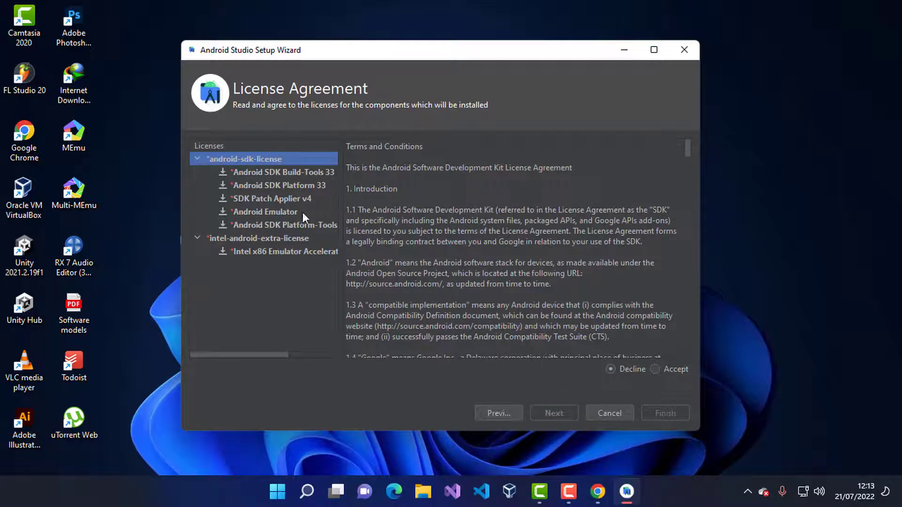
# - Accept the android-sdk-license and the intel-android-extra-license for the components
pyautogui.click(656, 370)
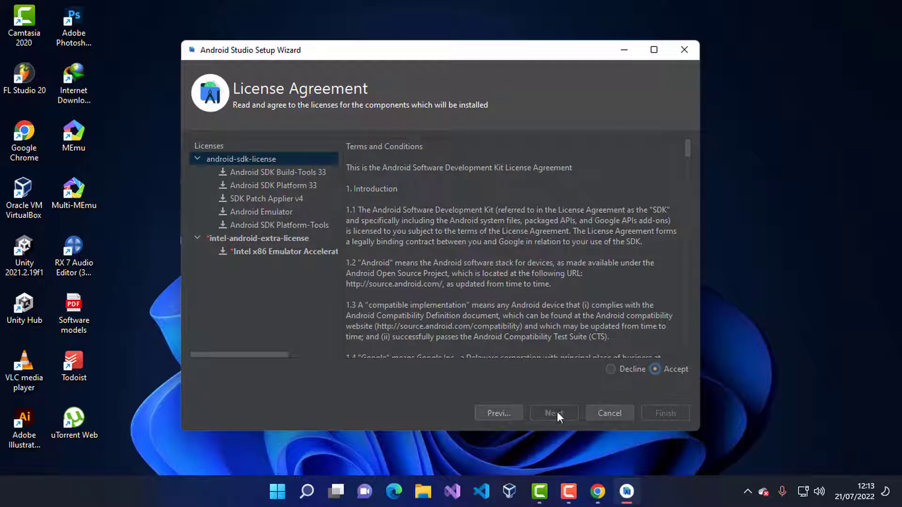
pyautogui.scroll(-20, 545, 238)
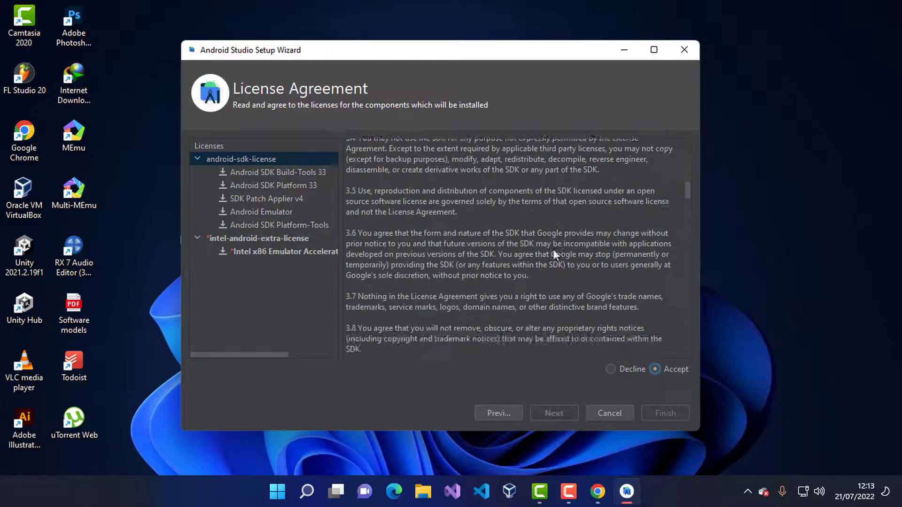
pyautogui.scroll(-15, 564, 280)
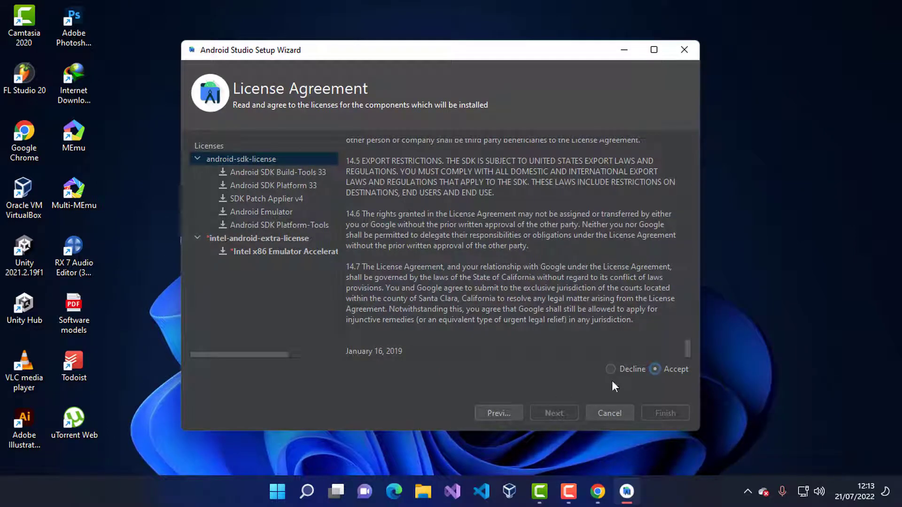
pyautogui.click(266, 198)
pyautogui.scroll(-15, 539, 301)
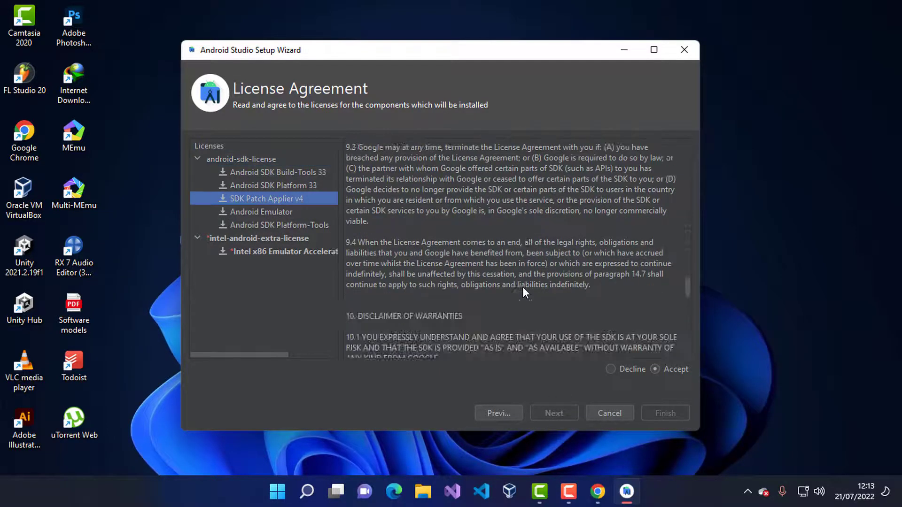
pyautogui.click(660, 368)
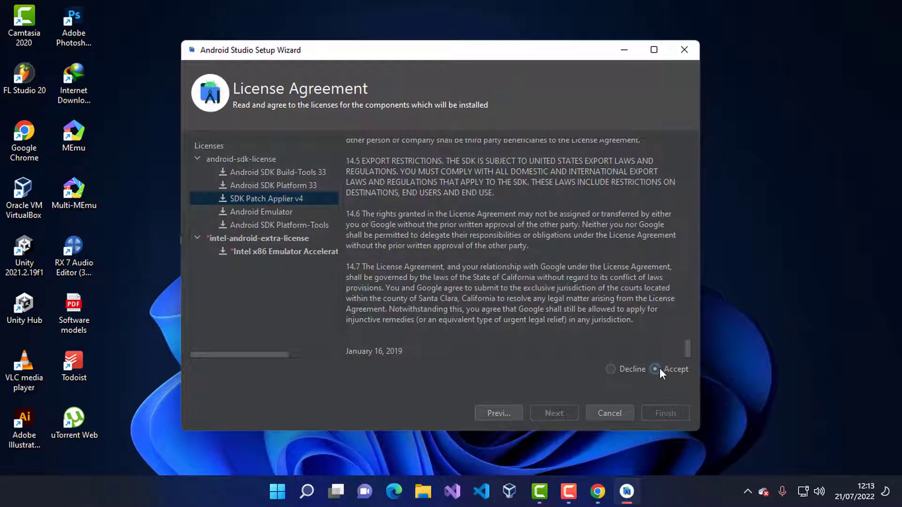
pyautogui.click(661, 368)
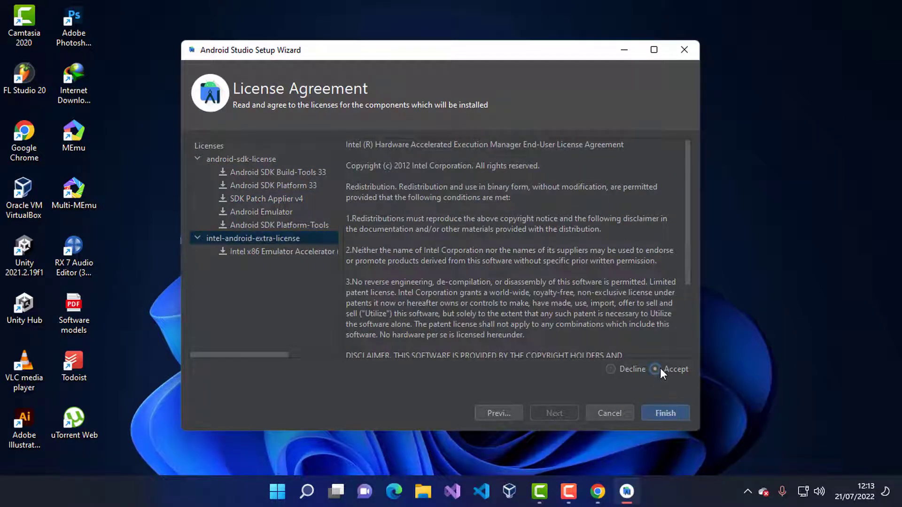
# - Start downloading the SDK components, including the Intel x86 Emulator Accelerator, and review the detailed installation log
pyautogui.click(274, 252)
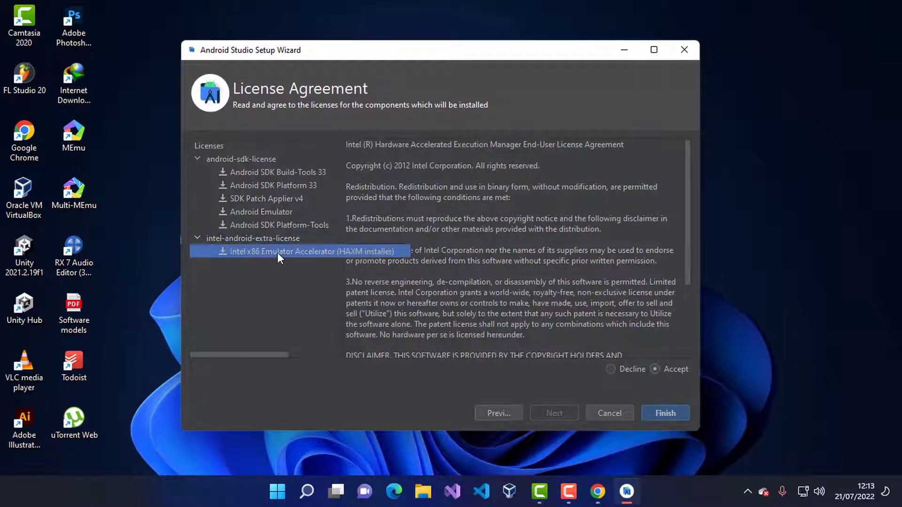
pyautogui.click(662, 417)
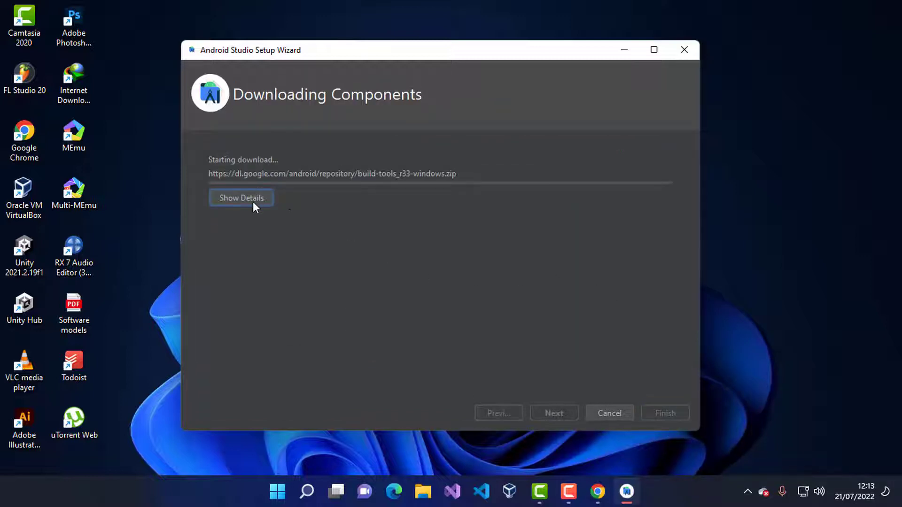
pyautogui.click(252, 201)
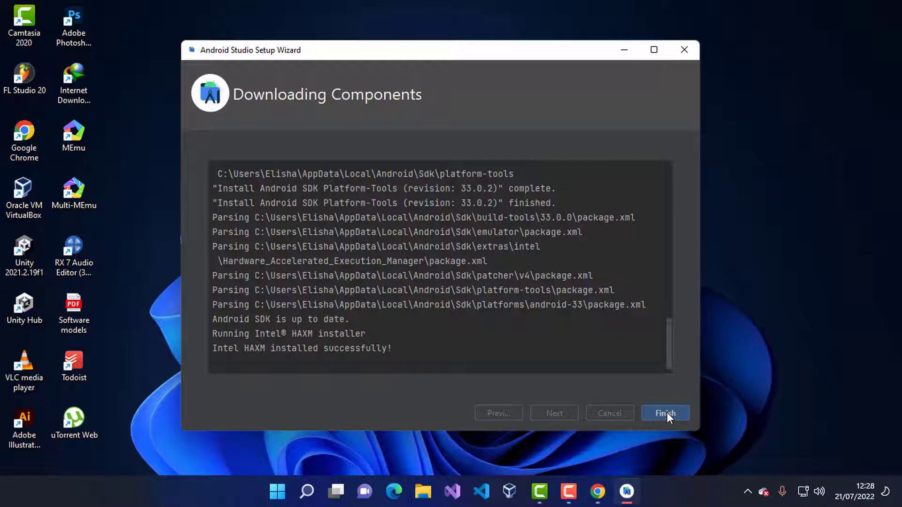
pyautogui.scroll(4, 454, 337)
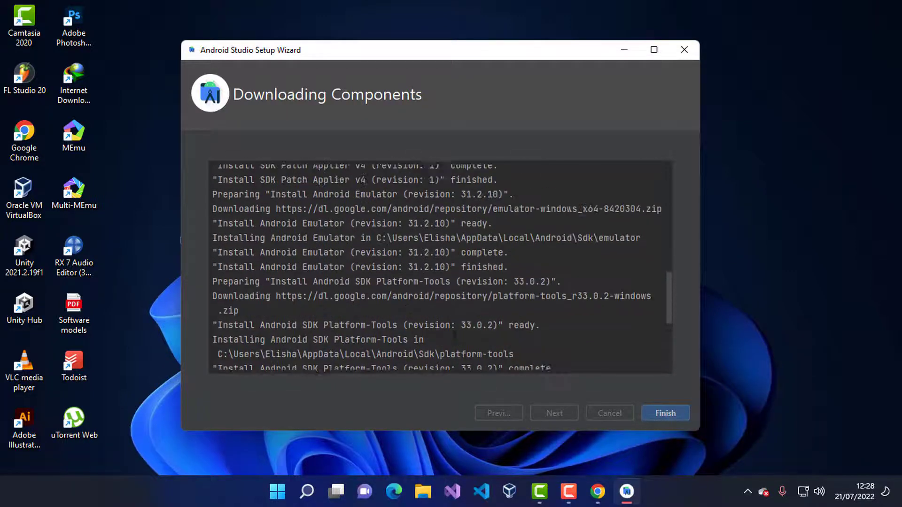
# - Review the rest of the component installation log and finish the setup wizard
pyautogui.scroll(1, 455, 336)
pyautogui.moveTo(670, 303); pyautogui.dragTo(675, 382)
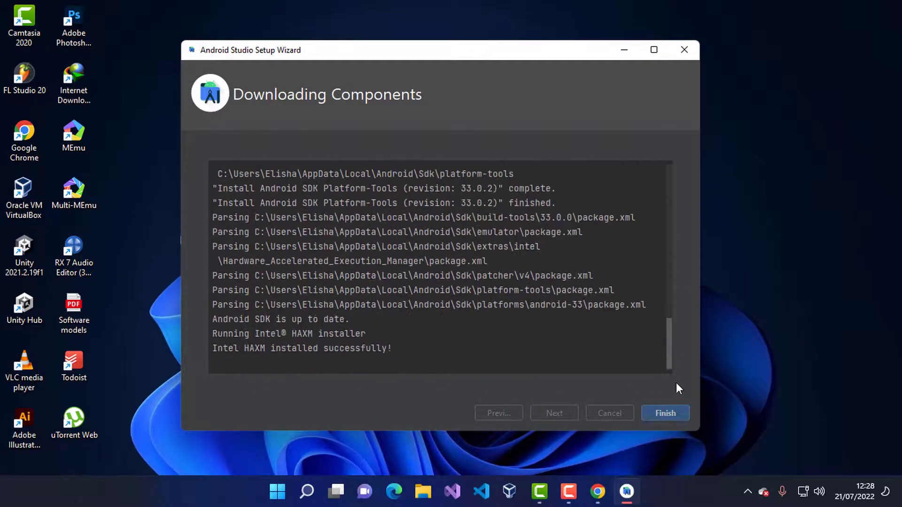
pyautogui.click(672, 415)
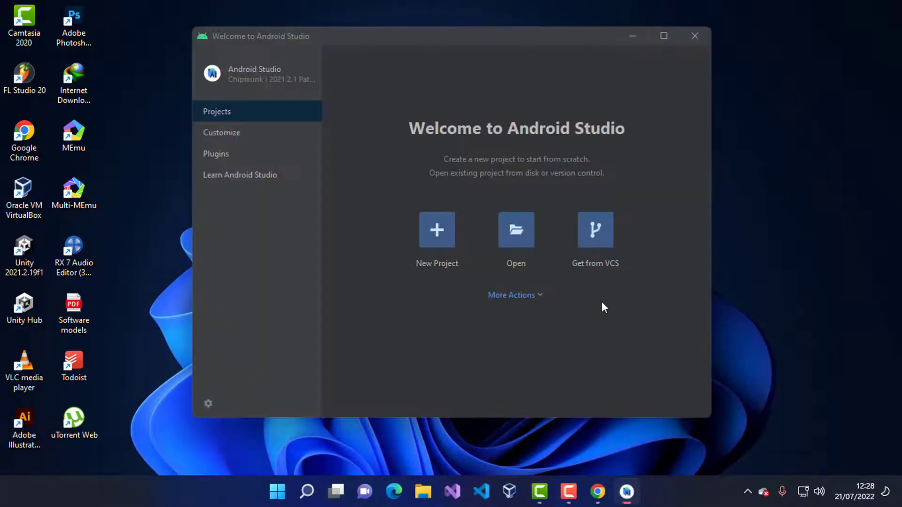
# - Start a new phone and tablet project from the Basic Activity template
pyautogui.click(538, 297)
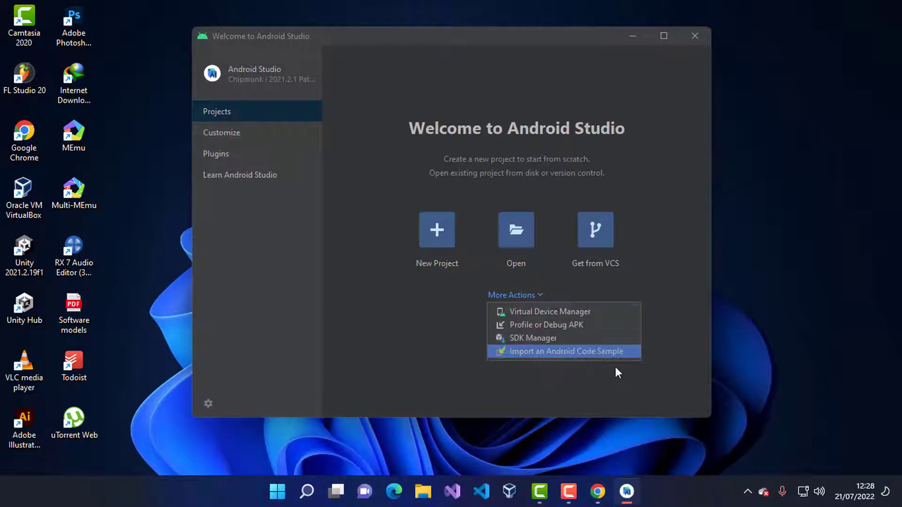
pyautogui.click(599, 382)
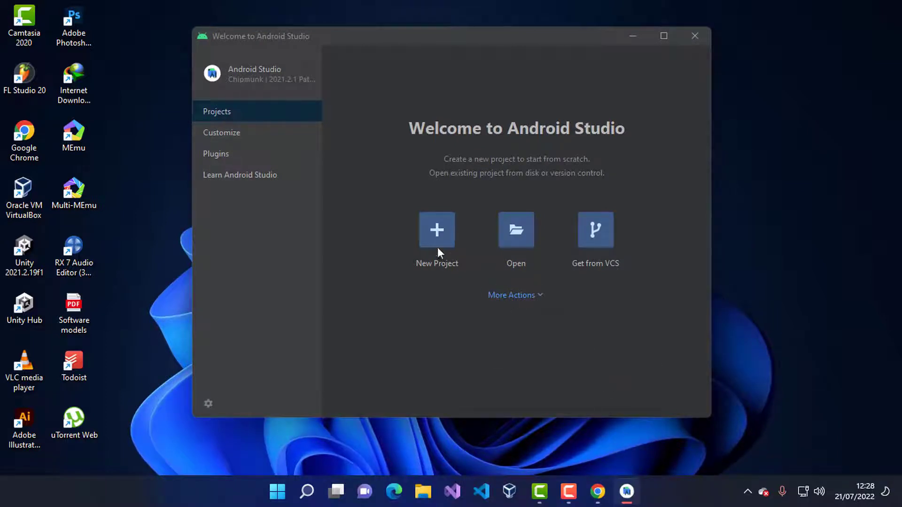
pyautogui.click(436, 233)
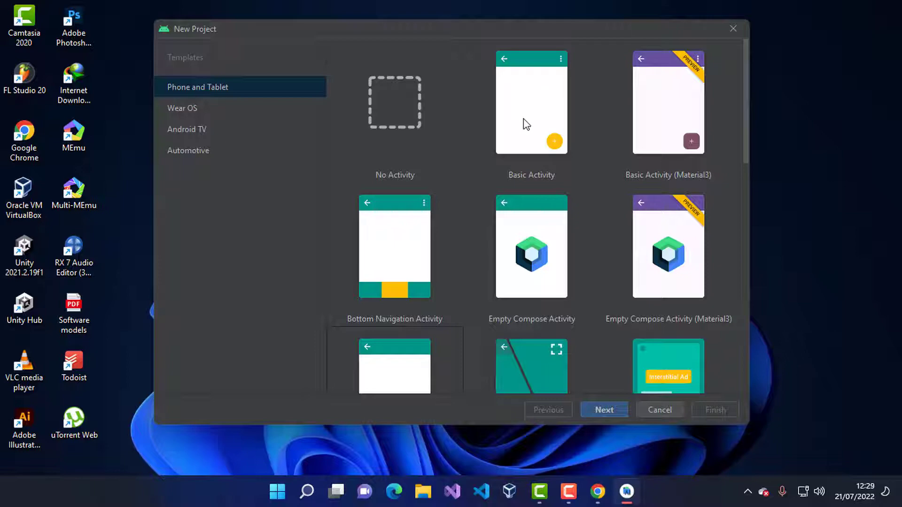
pyautogui.click(526, 100)
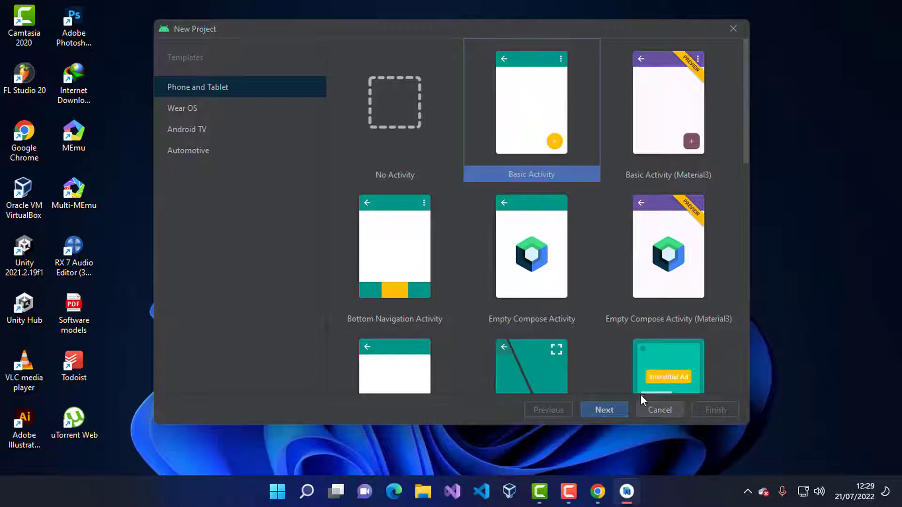
pyautogui.click(604, 410)
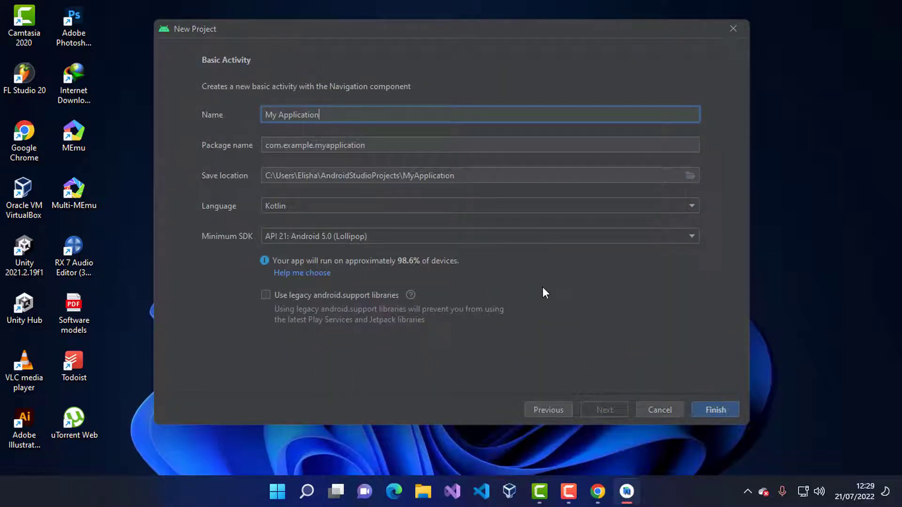
# - Name the project Hanomedia and set its language to Java
pyautogui.hotkey('ctrl', 'a')
pyautogui.write('Hanp')
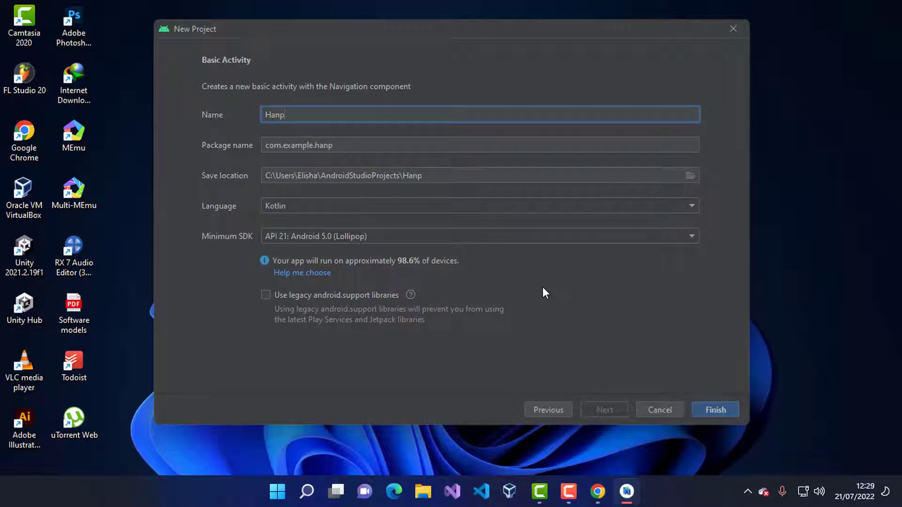
pyautogui.press('BackSpace')
pyautogui.write('omedia')
pyautogui.click(313, 206)
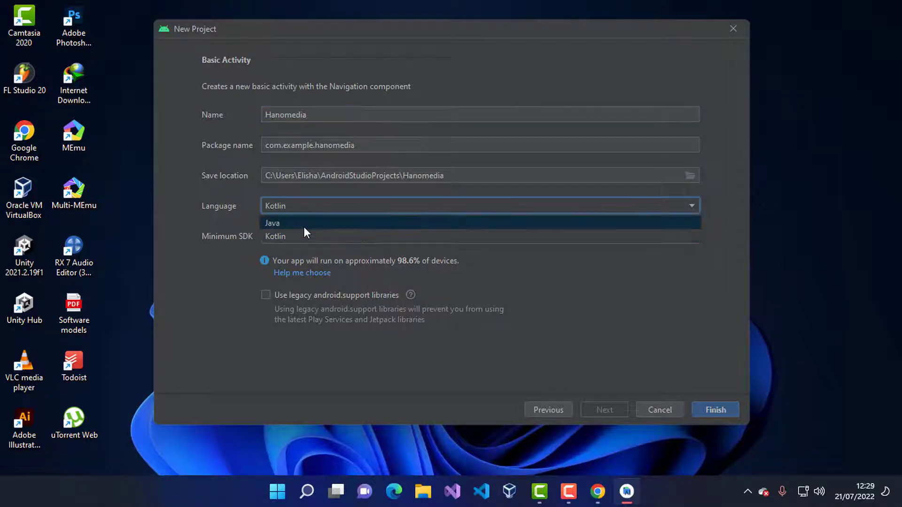
pyautogui.click(303, 224)
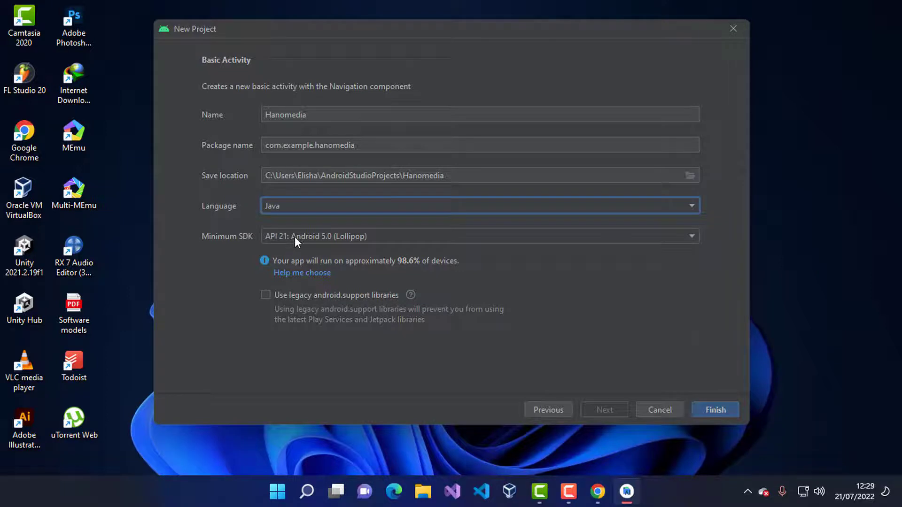
# - Choose API 21: Android 5.0 (Lollipop) as the minimum SDK and create the project
pyautogui.click(294, 236)
pyautogui.click(306, 253)
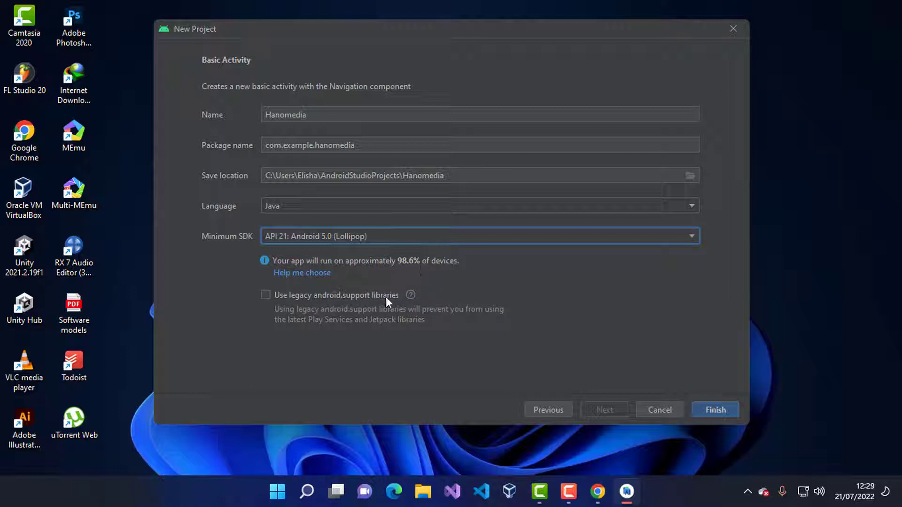
pyautogui.click(701, 412)
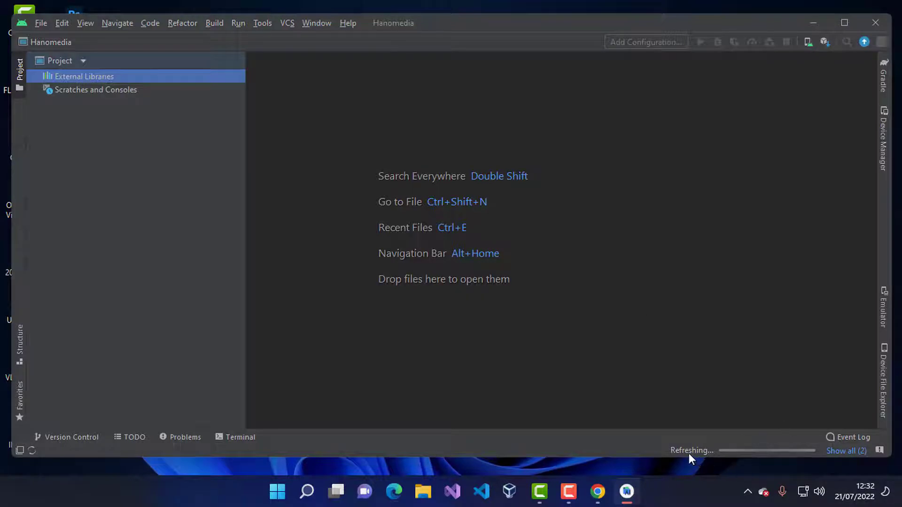
pyautogui.click(833, 452)
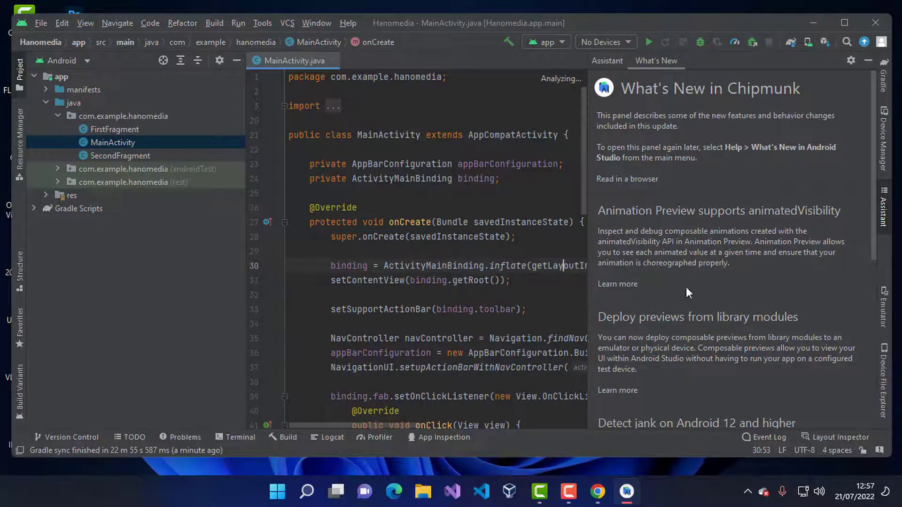
# - Begin creating a virtual device in the Device Manager, using the Pixel 5 phone as its hardware
pyautogui.click(628, 42)
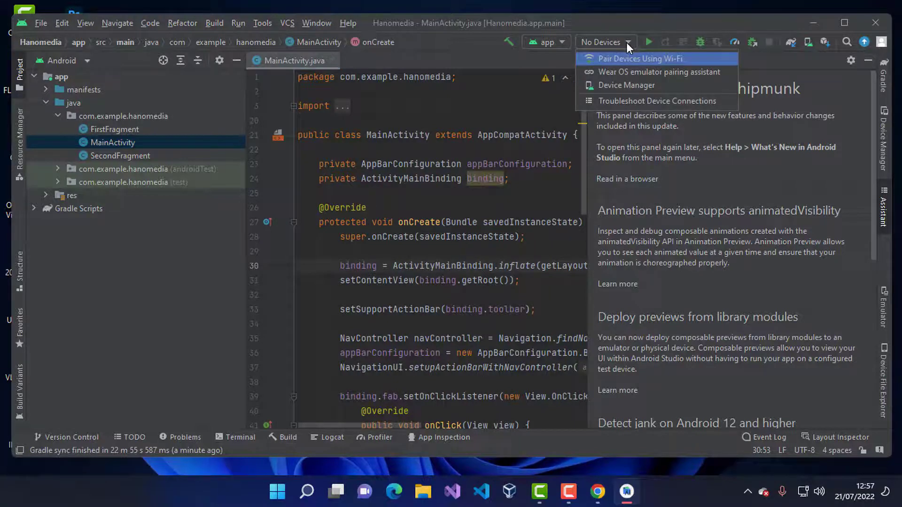
pyautogui.click(625, 86)
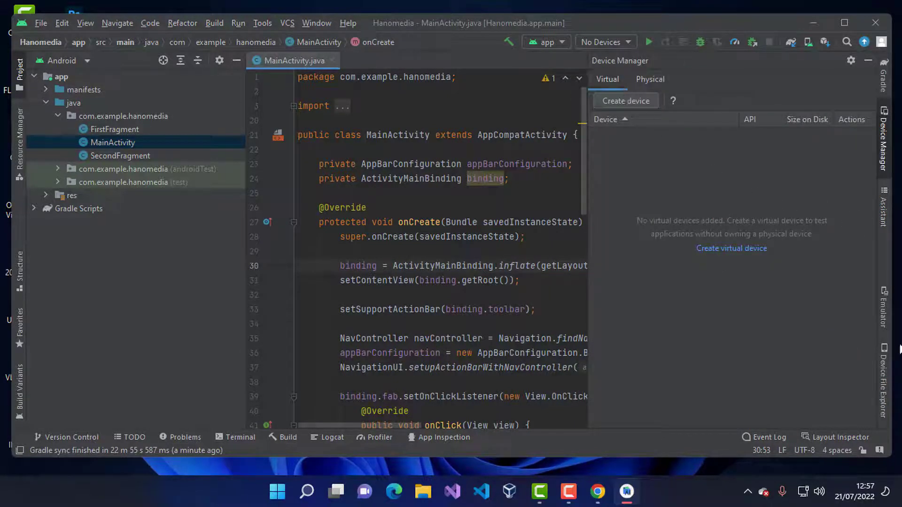
pyautogui.click(736, 253)
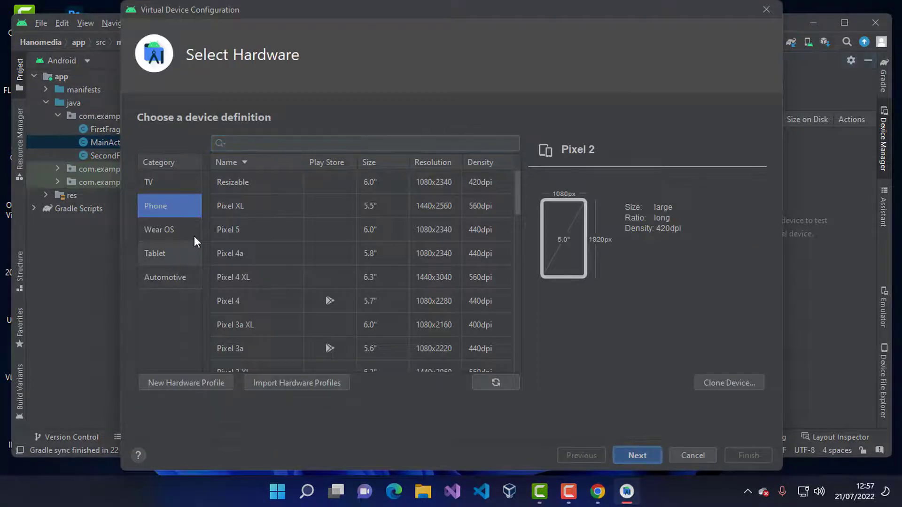
pyautogui.click(246, 233)
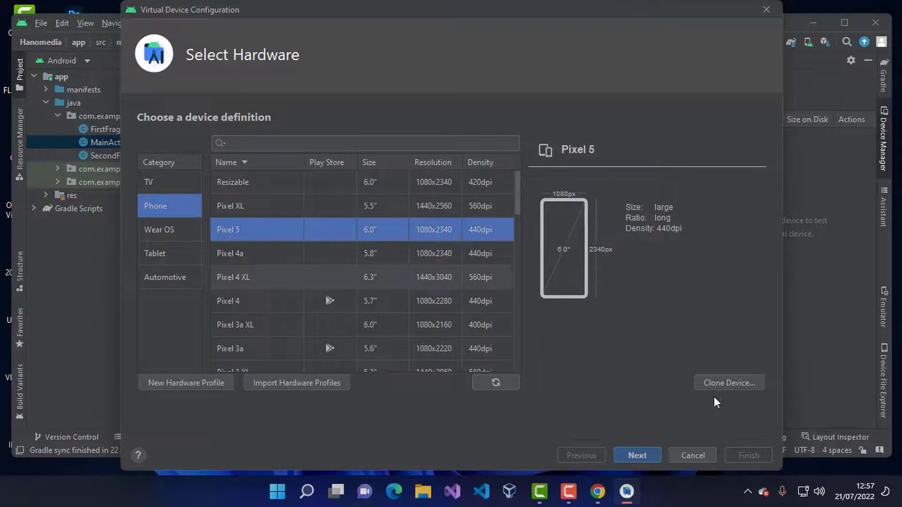
pyautogui.click(641, 456)
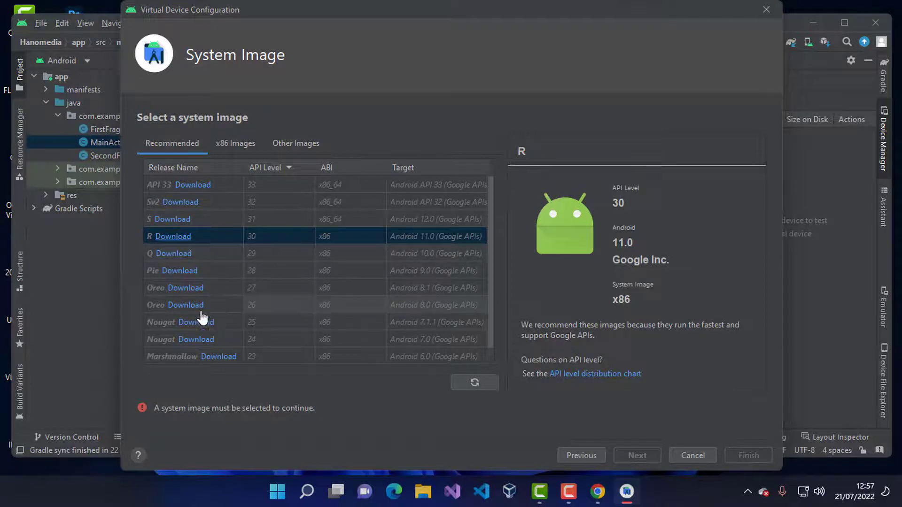
# - Download the Pie (API 28, x86) system image, accepting the android-sdk-arm-dbt-license
pyautogui.scroll(-1, 211, 341)
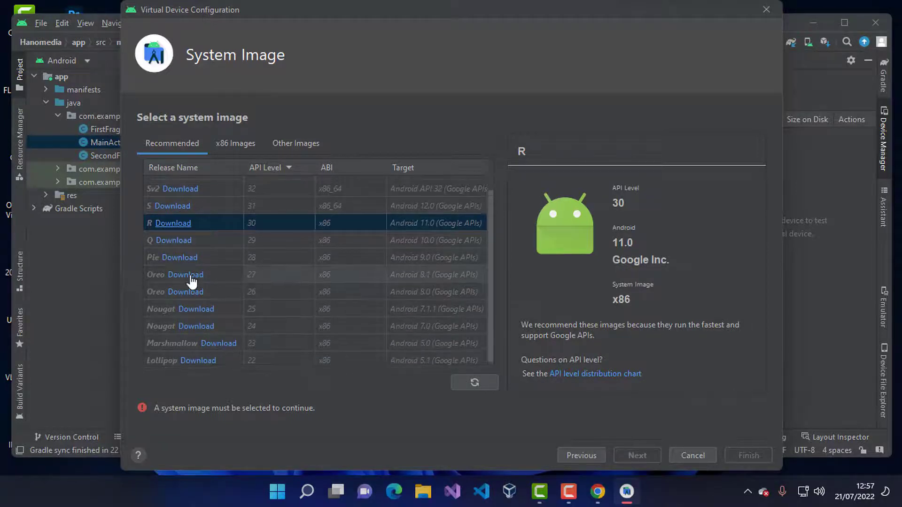
pyautogui.scroll(1, 190, 277)
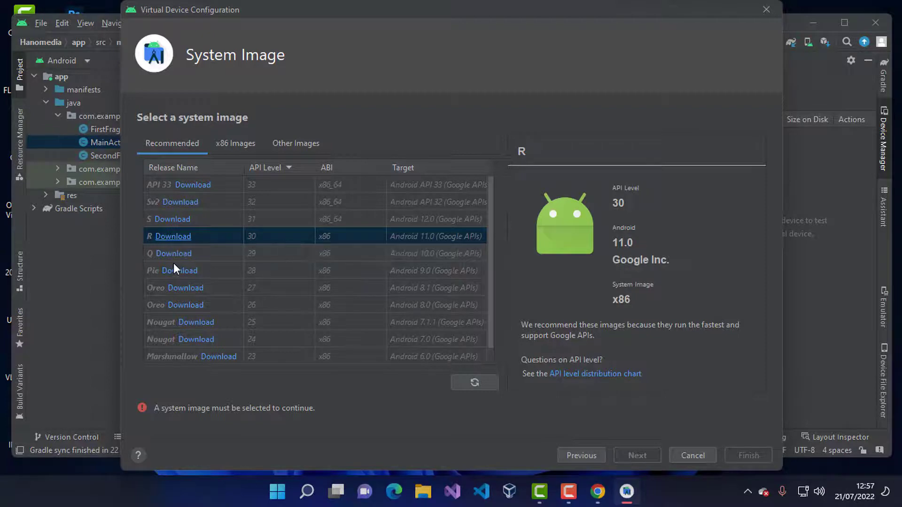
pyautogui.click(182, 271)
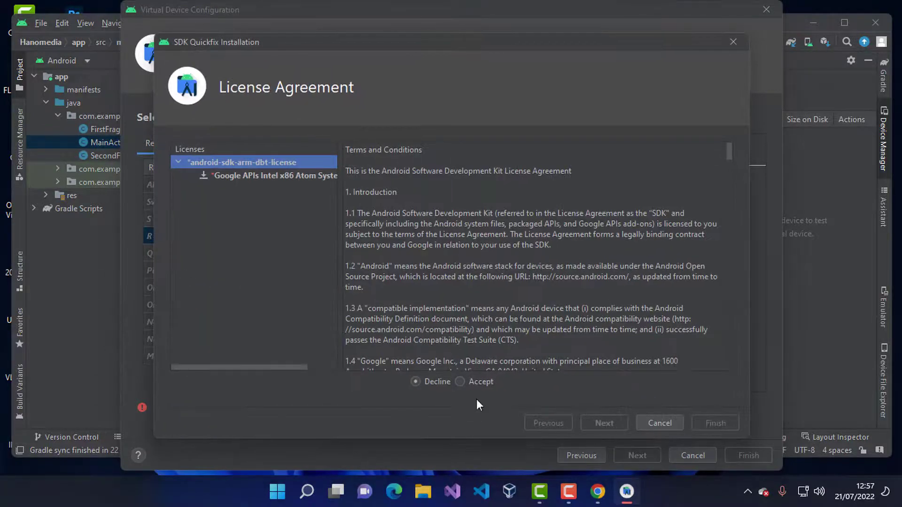
pyautogui.click(459, 382)
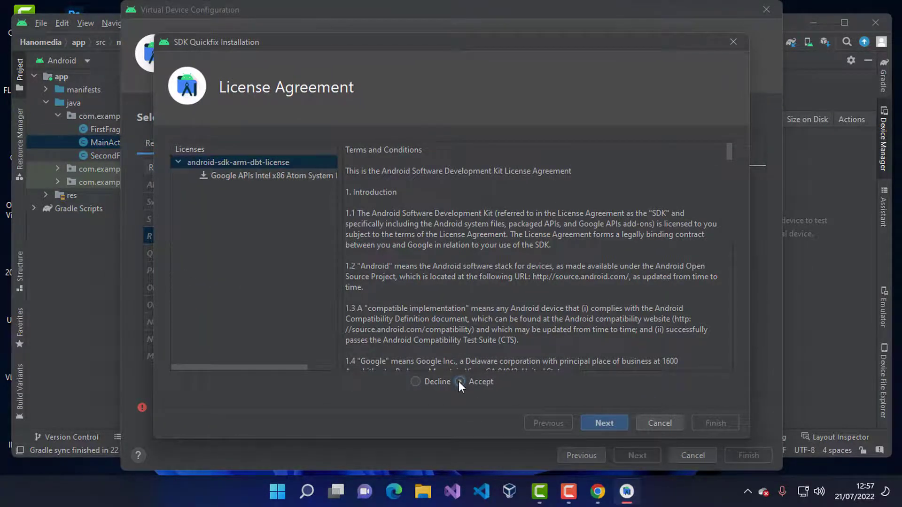
pyautogui.click(603, 424)
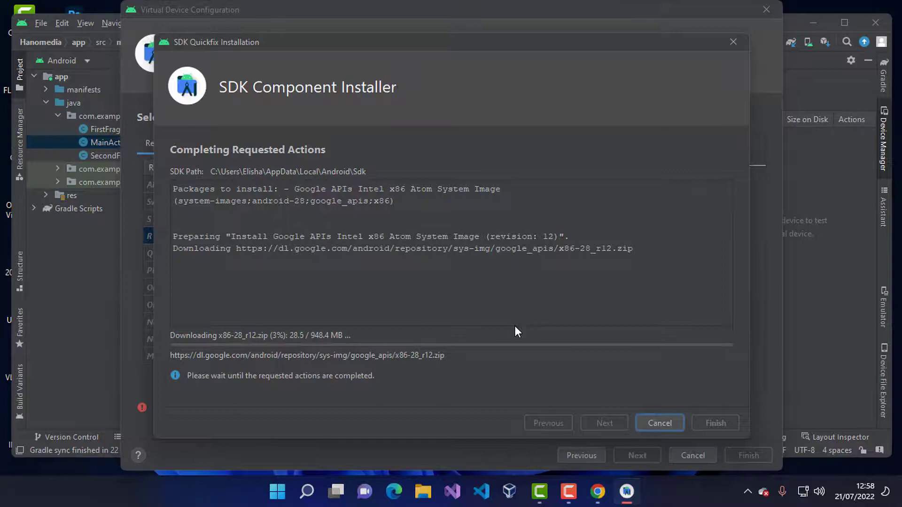
pyautogui.click(567, 492)
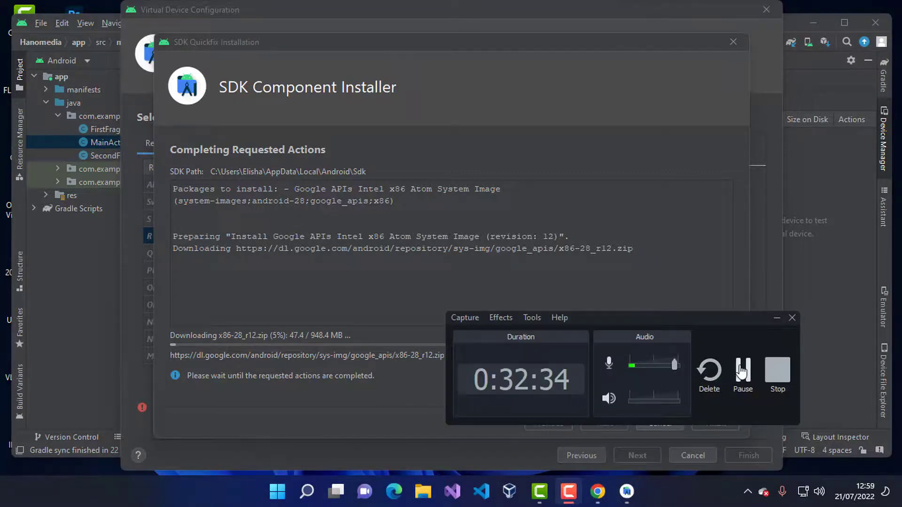
pyautogui.click(741, 371)
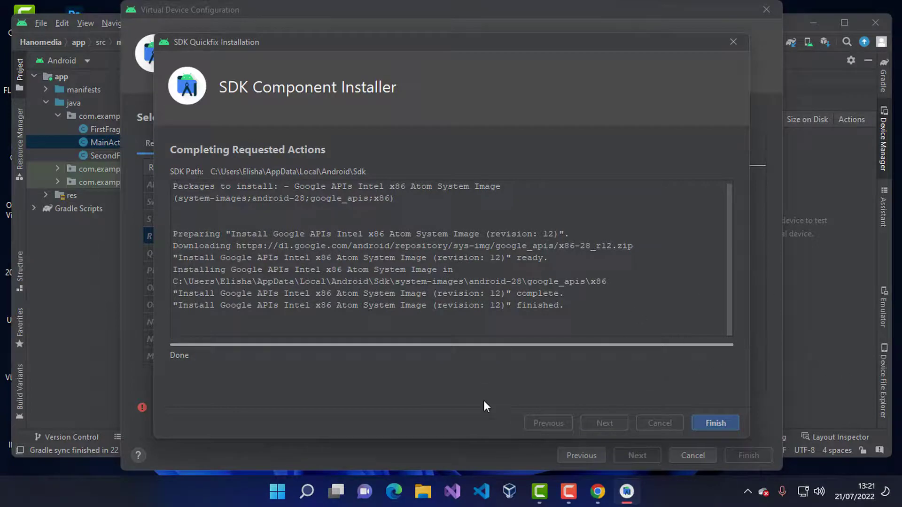
# - Close the finished component installer and create the Pixel 5 virtual device with the Pie system image
pyautogui.click(722, 419)
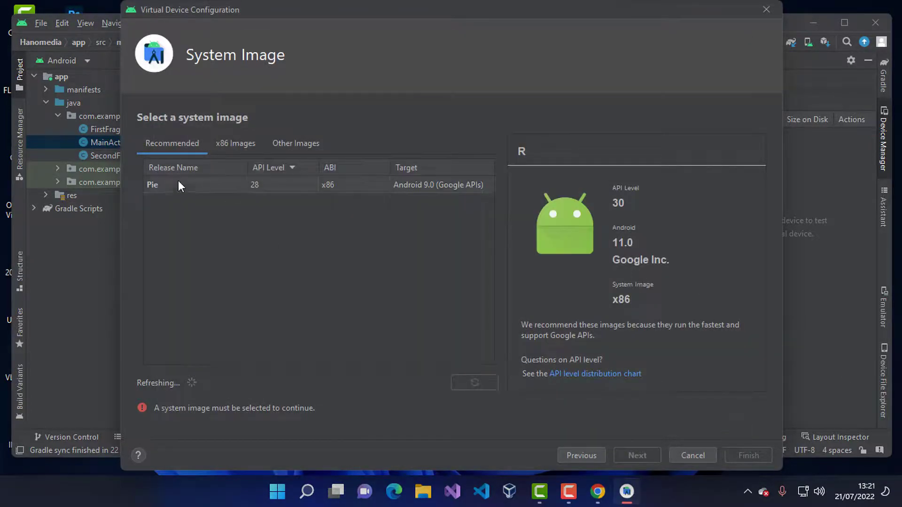
pyautogui.click(206, 184)
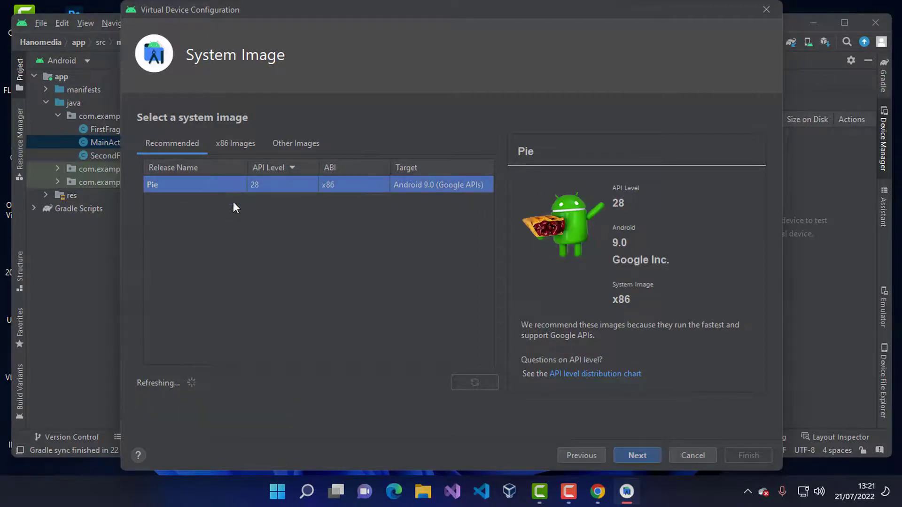
pyautogui.click(637, 455)
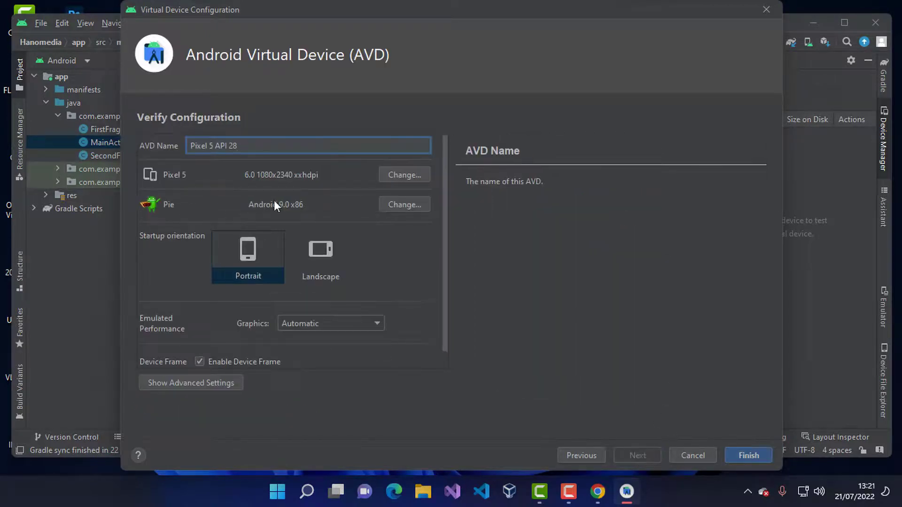
pyautogui.click(744, 457)
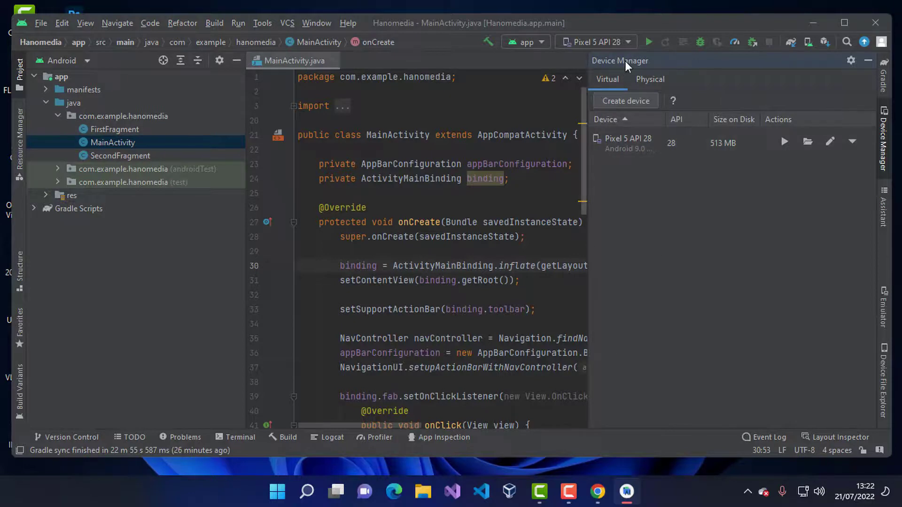
# - Run the app on the Pixel 5 API 28 emulator and look through the emulator's display options
pyautogui.click(647, 42)
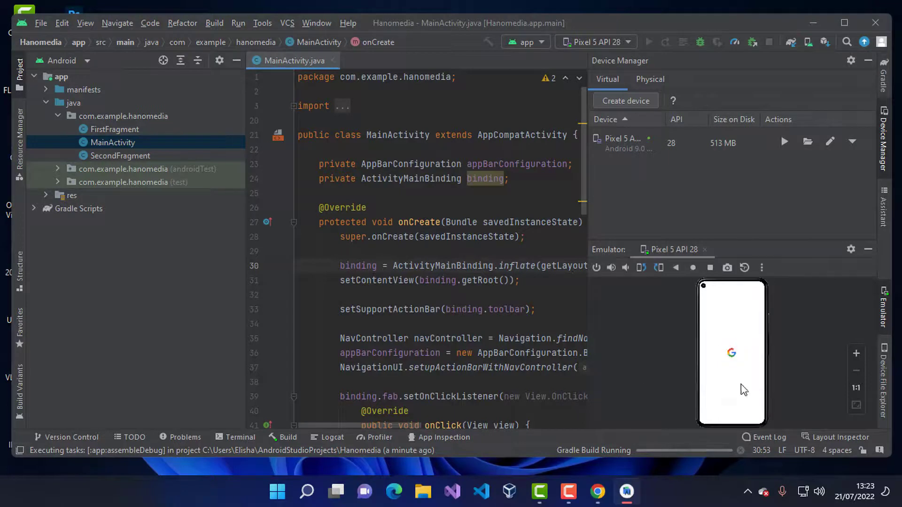
pyautogui.click(852, 249)
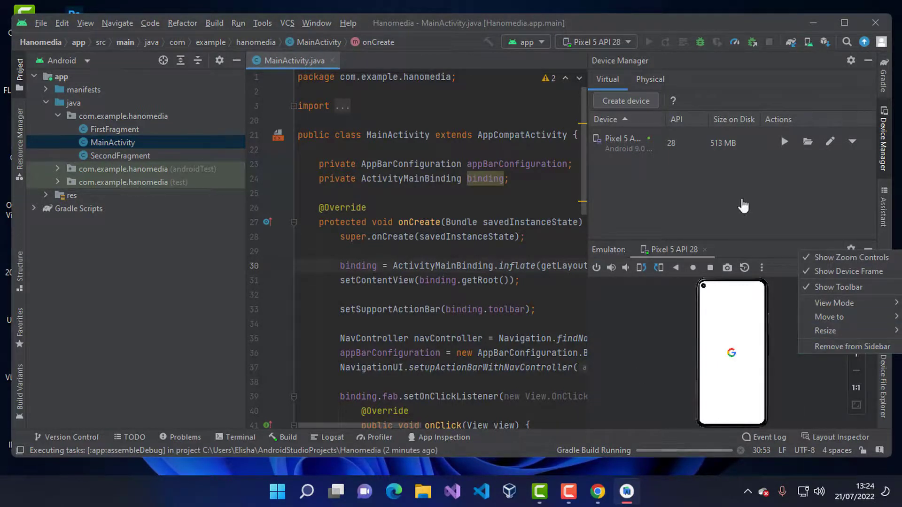
pyautogui.click(679, 324)
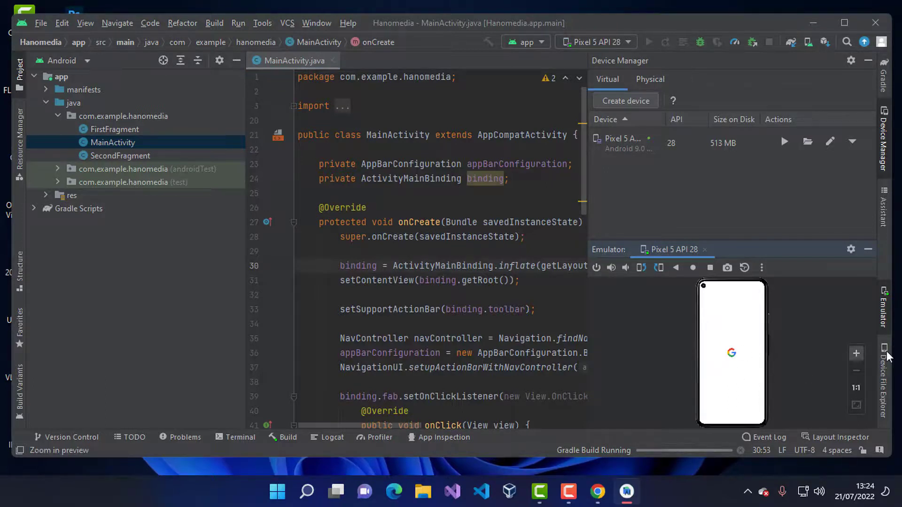
pyautogui.click(853, 249)
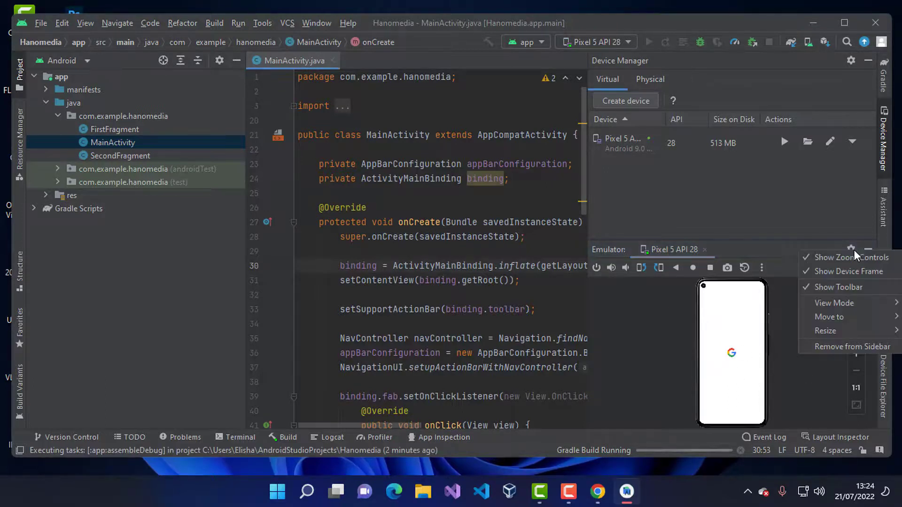
pyautogui.click(858, 346)
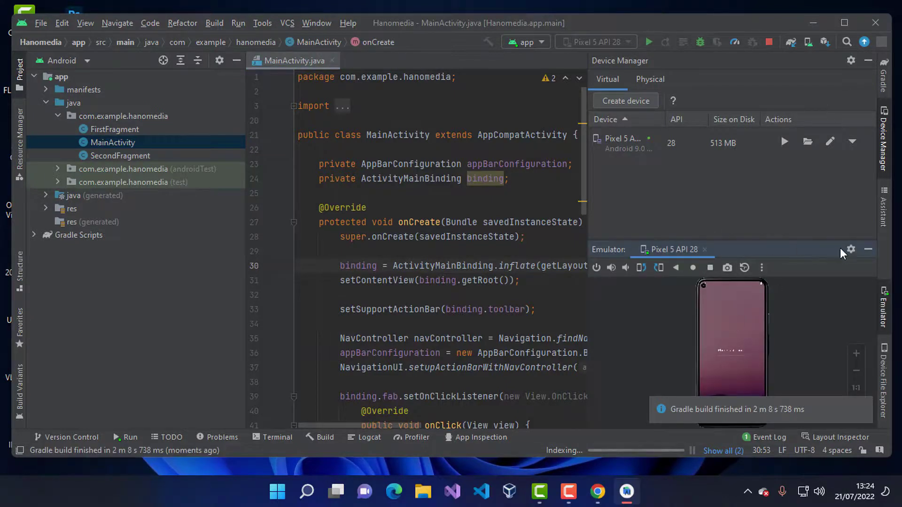
pyautogui.click(862, 405)
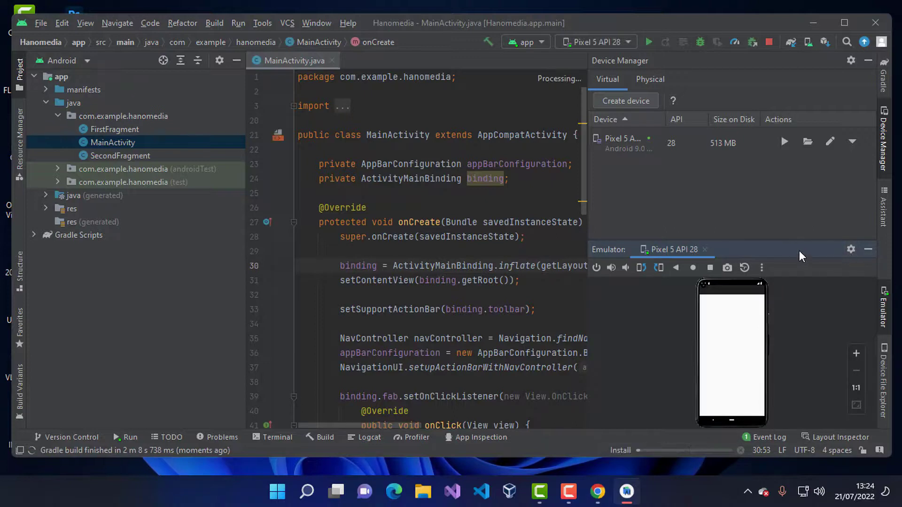
# - Zoom in on the emulator's phone display, zoom back out, and view the device's upper part
pyautogui.click(856, 354)
pyautogui.click(855, 354)
pyautogui.click(855, 354)
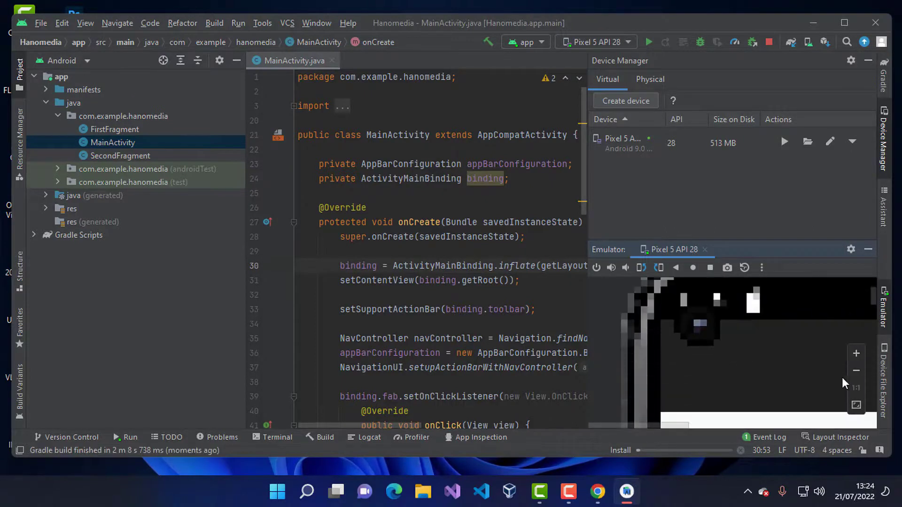
pyautogui.click(856, 371)
pyautogui.click(856, 370)
pyautogui.click(856, 371)
pyautogui.scroll(2, 719, 361)
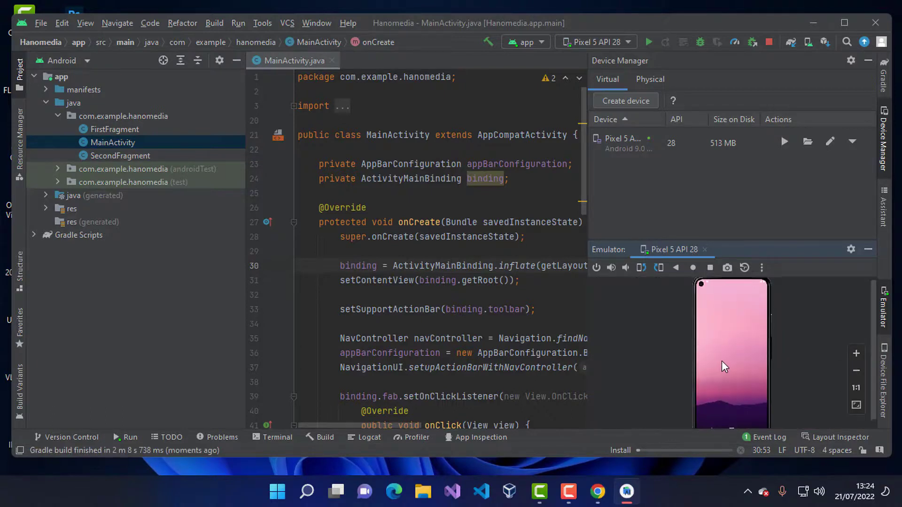